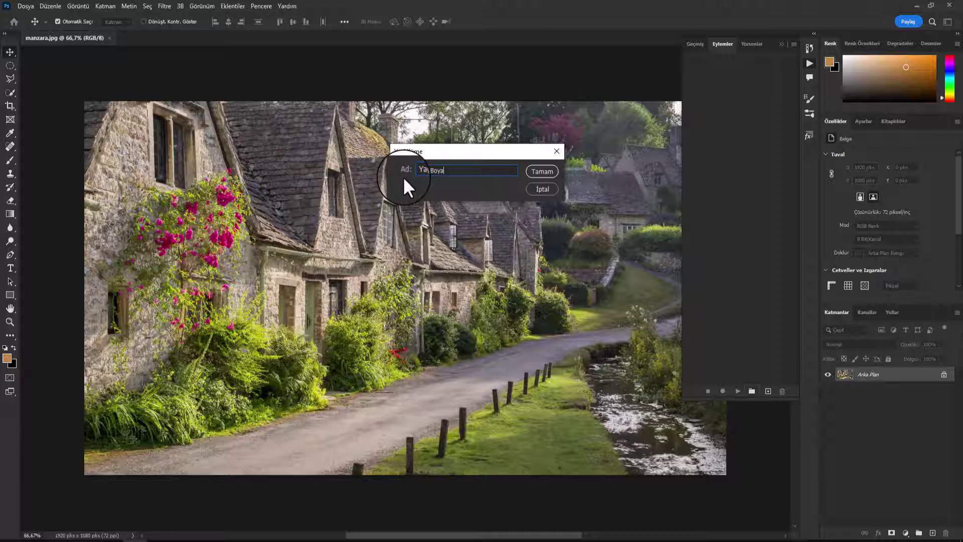
# Finish creating the action set "Yağlı Boya" and start recording a new action named "Başla" in it.
pyautogui.click(536, 172)
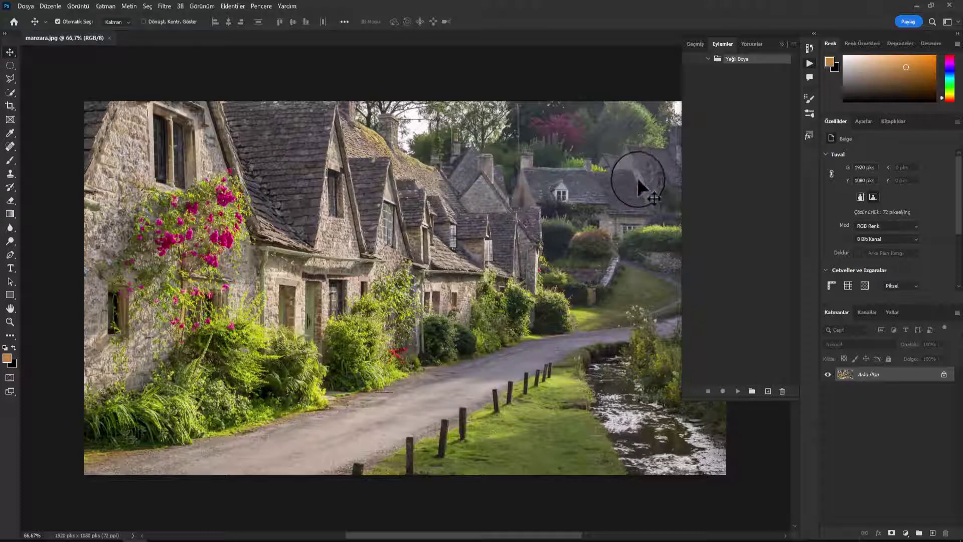
pyautogui.click(767, 392)
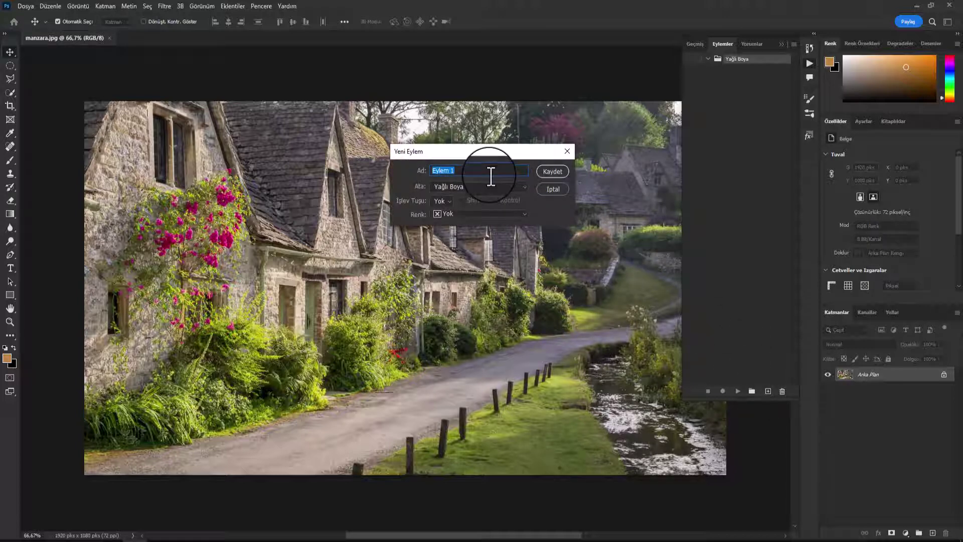
pyautogui.write('Başla')
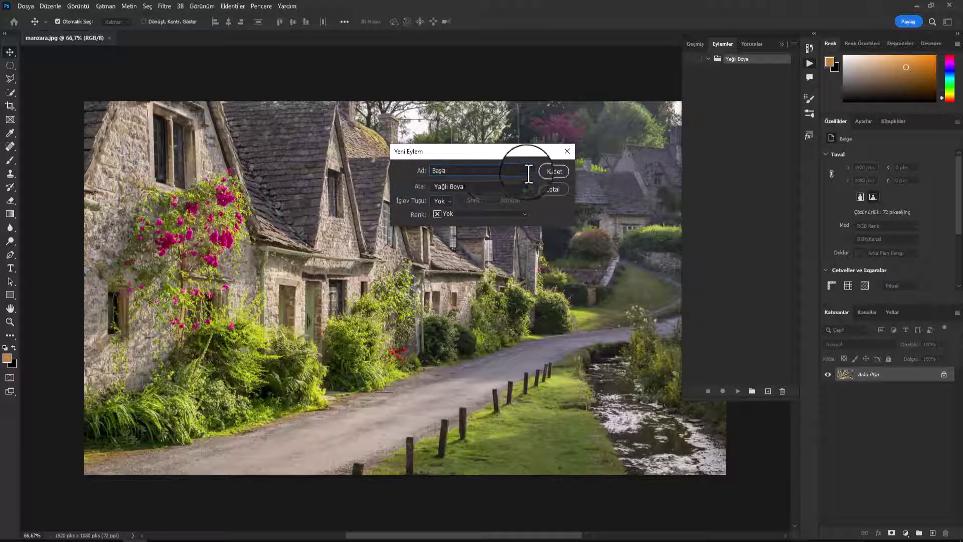
pyautogui.click(547, 171)
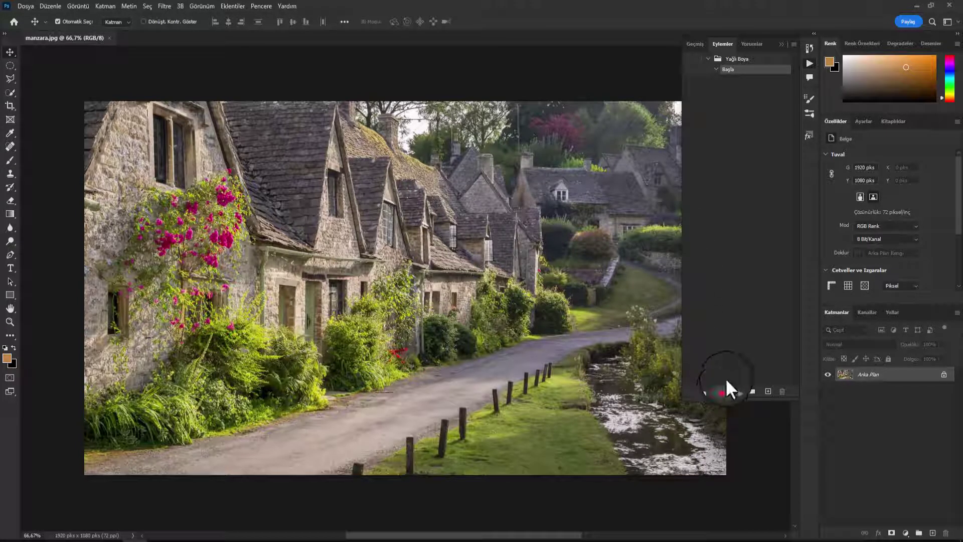
# Duplicate the Arka Plan layer under the name "yağlı boya" and hide the original background layer.
pyautogui.rightClick(921, 384)
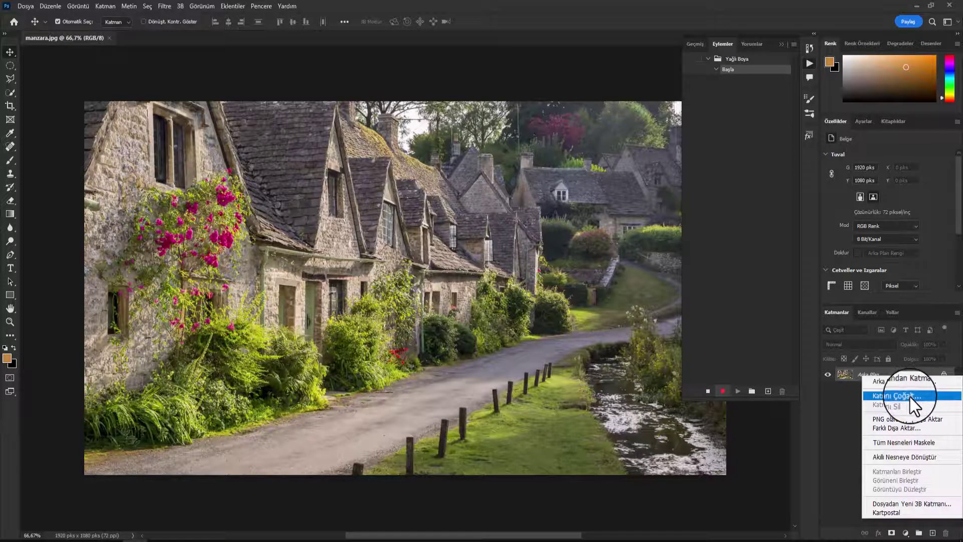
pyautogui.click(909, 396)
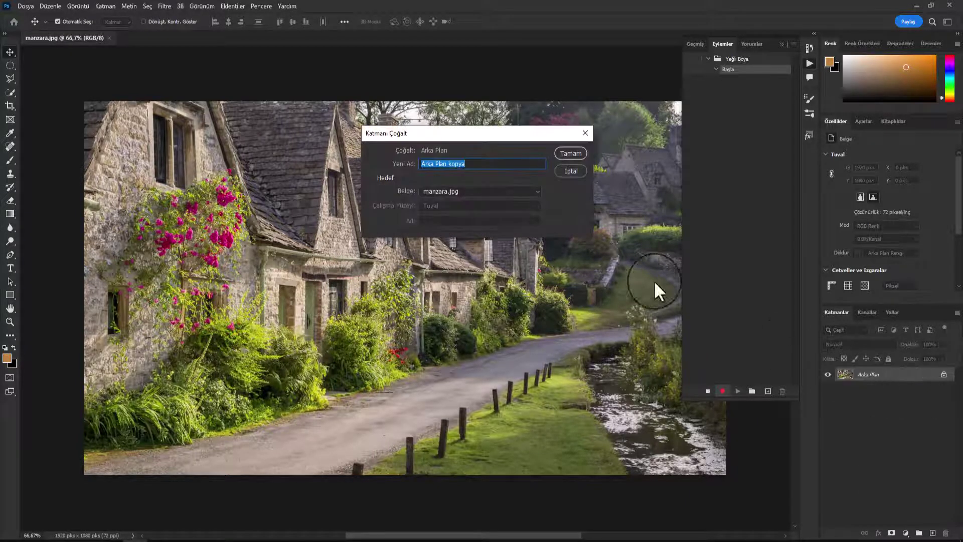
pyautogui.moveTo(491, 164); pyautogui.dragTo(410, 162)
pyautogui.write('ya')
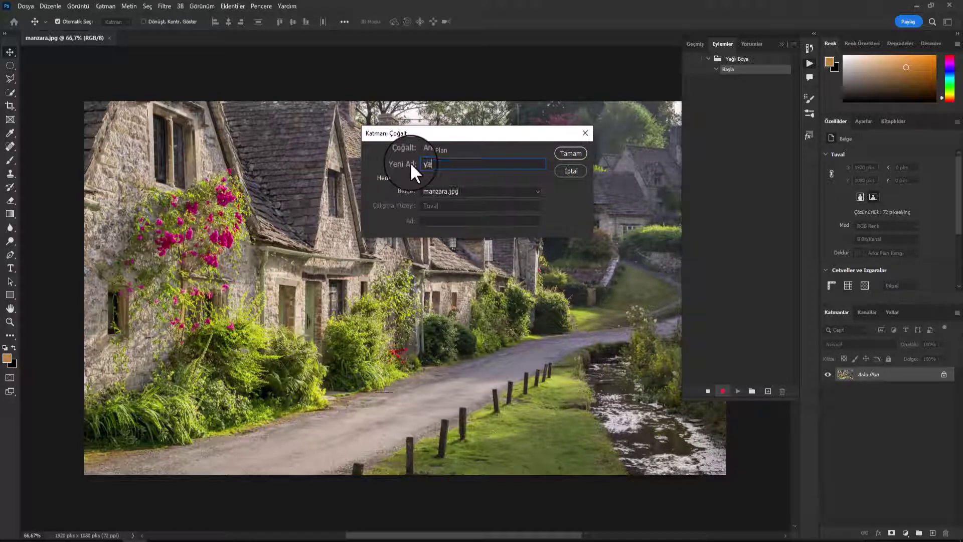
pyautogui.write('ğlı b oya')
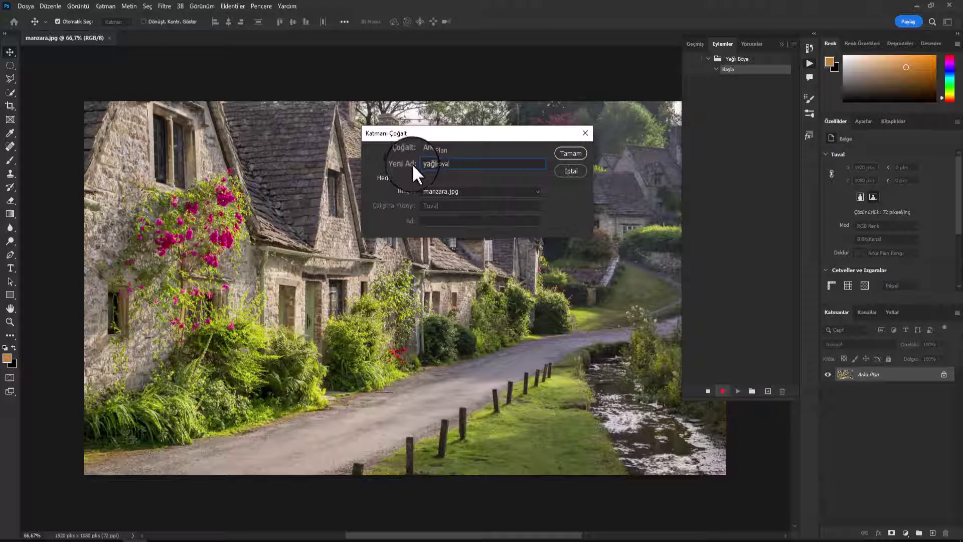
pyautogui.click(579, 151)
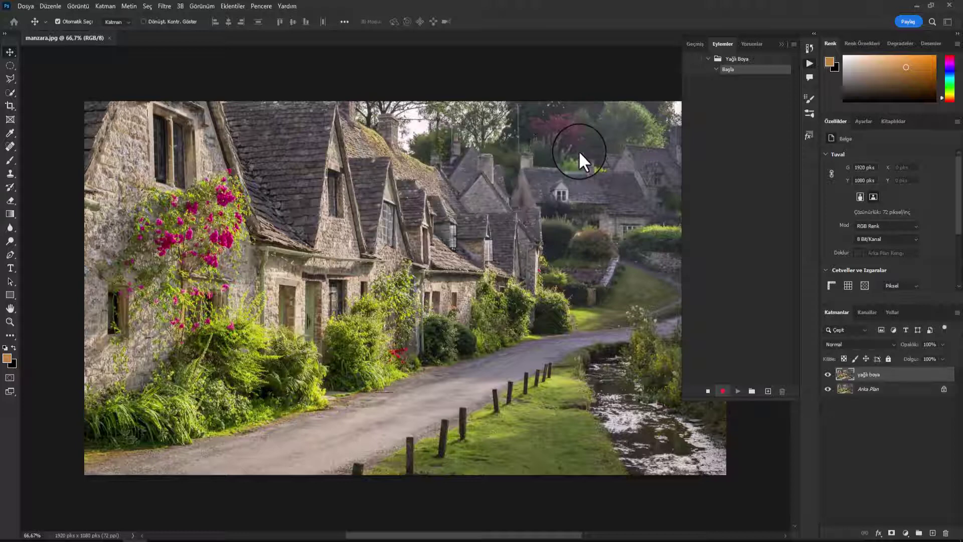
pyautogui.click(827, 389)
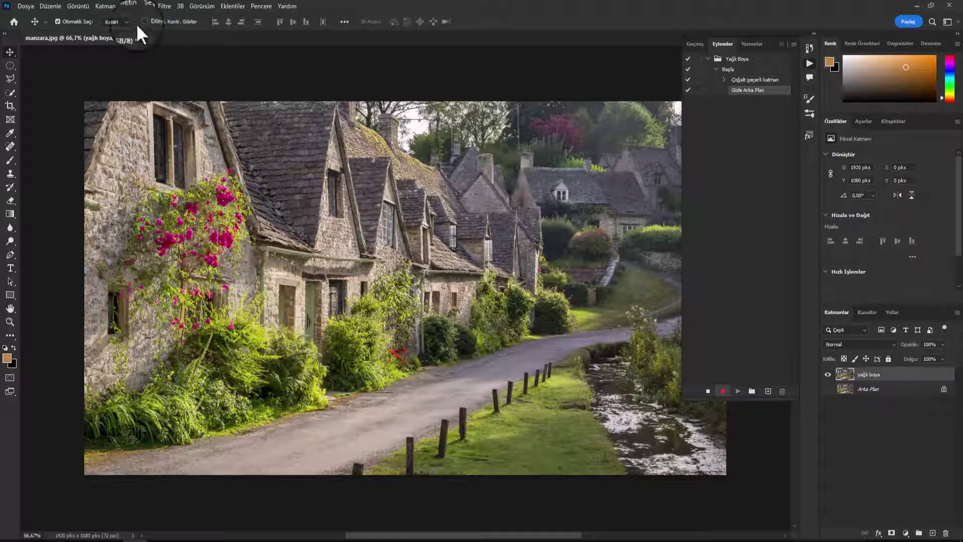
# Apply the Shadows/Highlights adjustment (Gölgeler/Açık Tonlar) to the yağlı boya layer with a shadow amount of 35%.
pyautogui.click(75, 5)
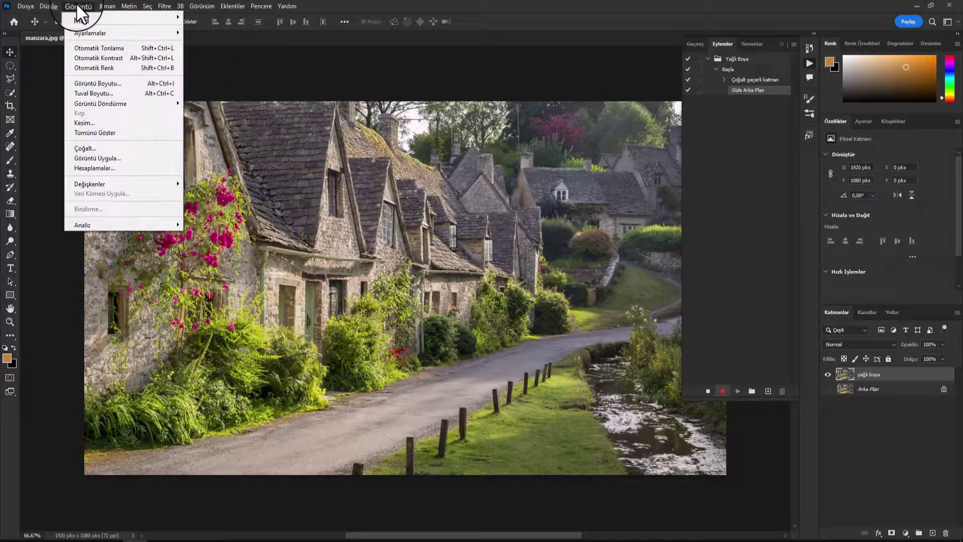
pyautogui.moveTo(99, 32)
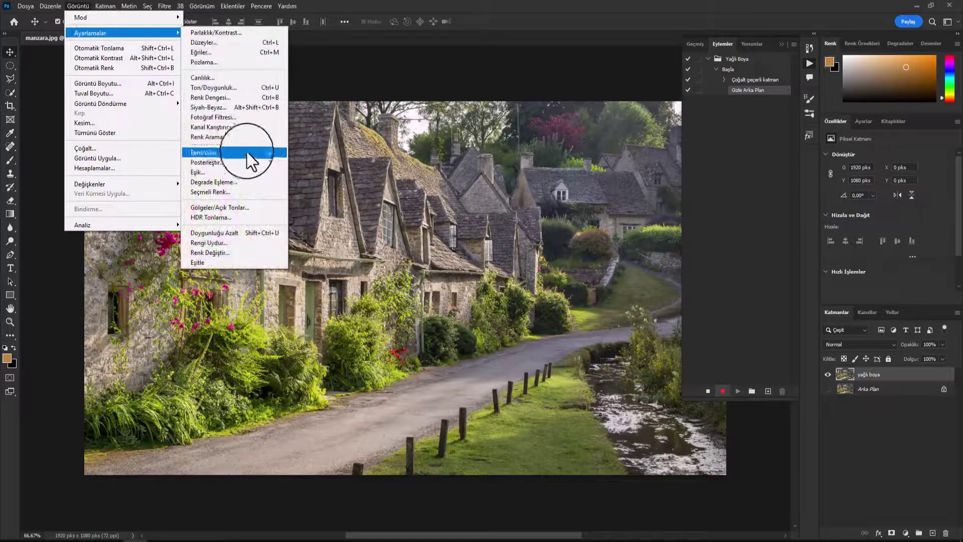
pyautogui.click(245, 206)
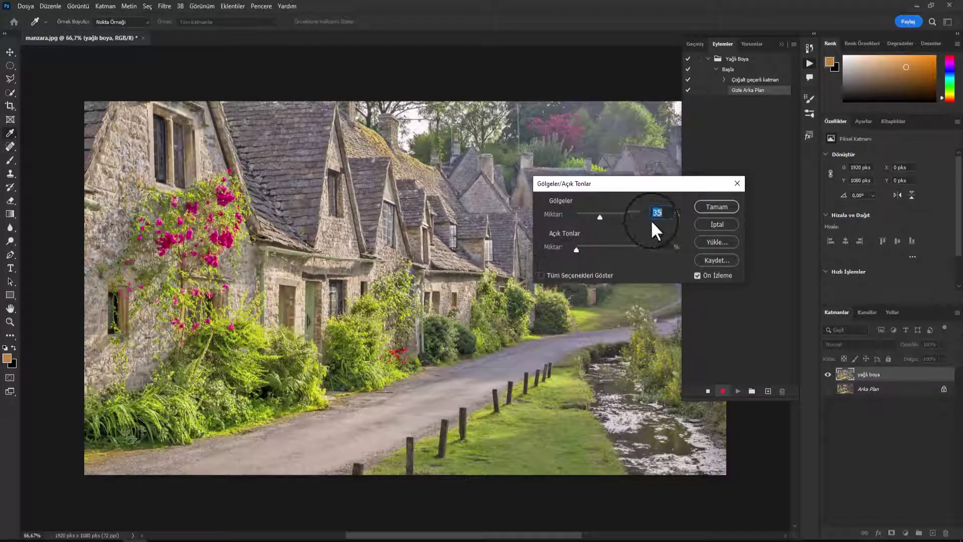
pyautogui.click(716, 207)
pyautogui.press('v')
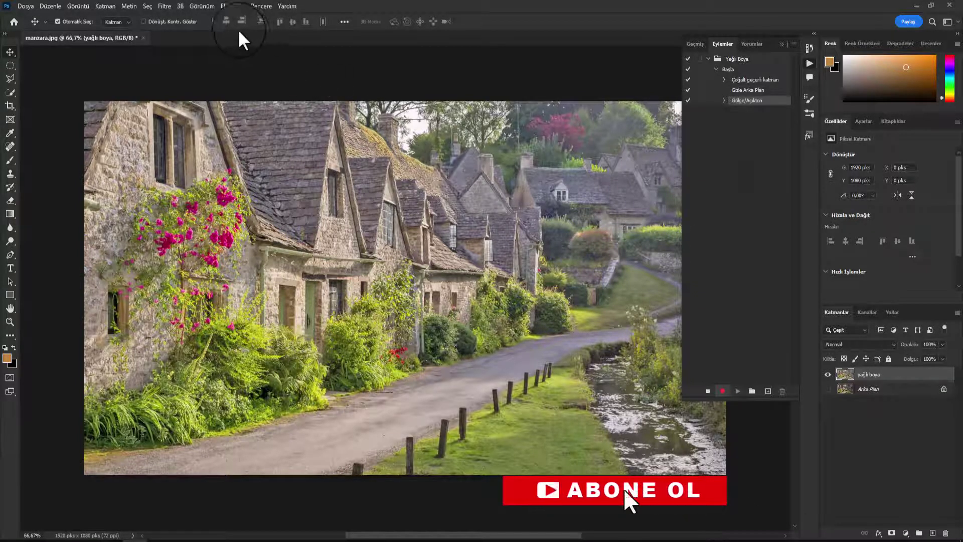
# Sharpen the yağlı boya layer with Unsharp Mask (Keskinliği Azaltma Maskesi), using a 3.0-pixel radius and threshold 0.
pyautogui.click(165, 7)
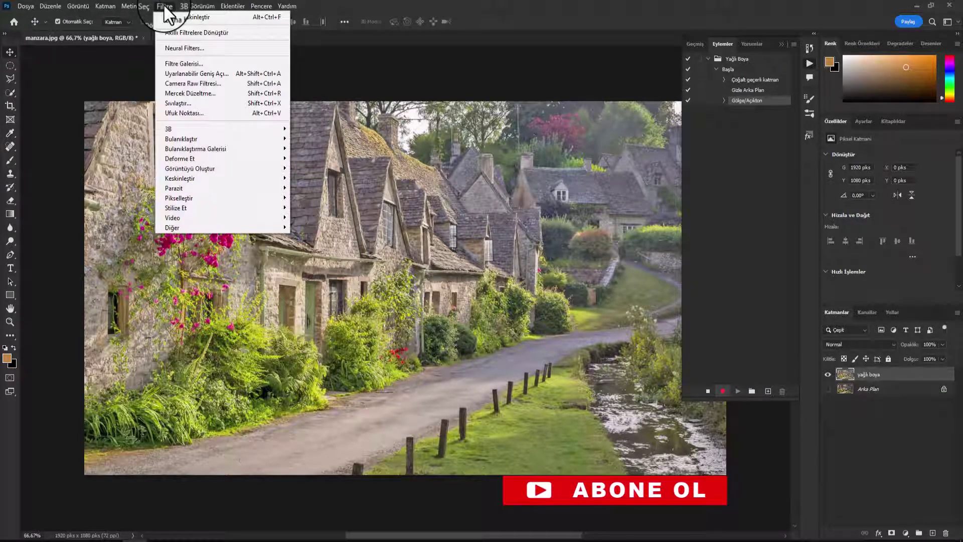
pyautogui.moveTo(192, 177)
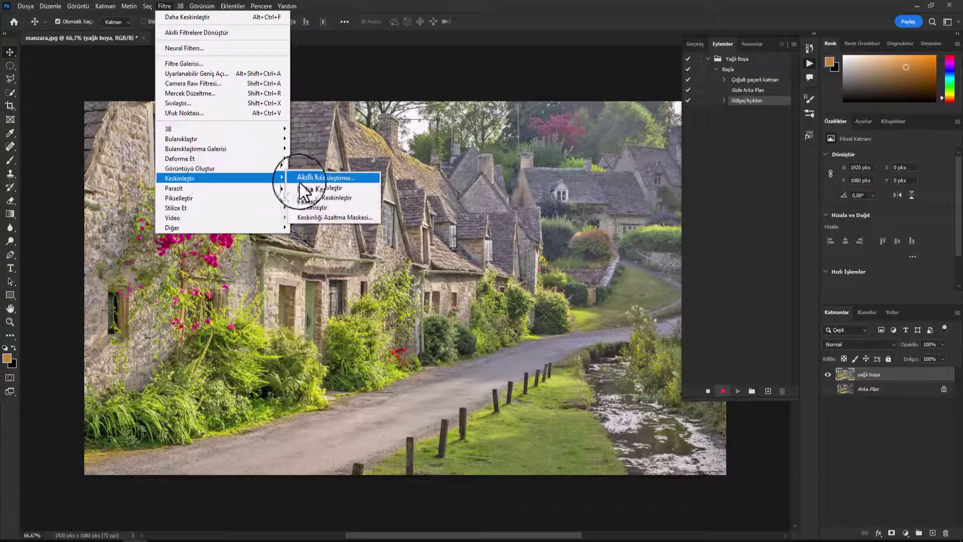
pyautogui.click(334, 215)
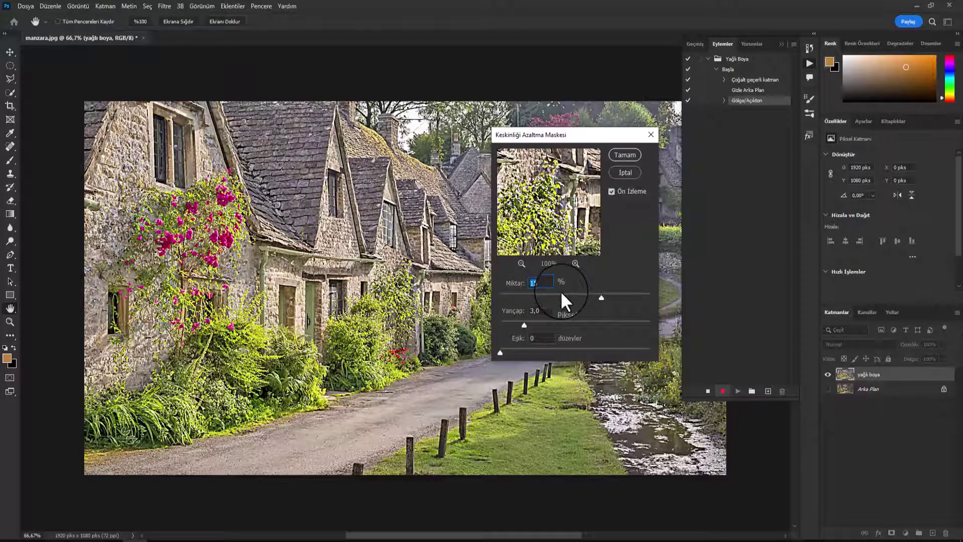
pyautogui.click(620, 159)
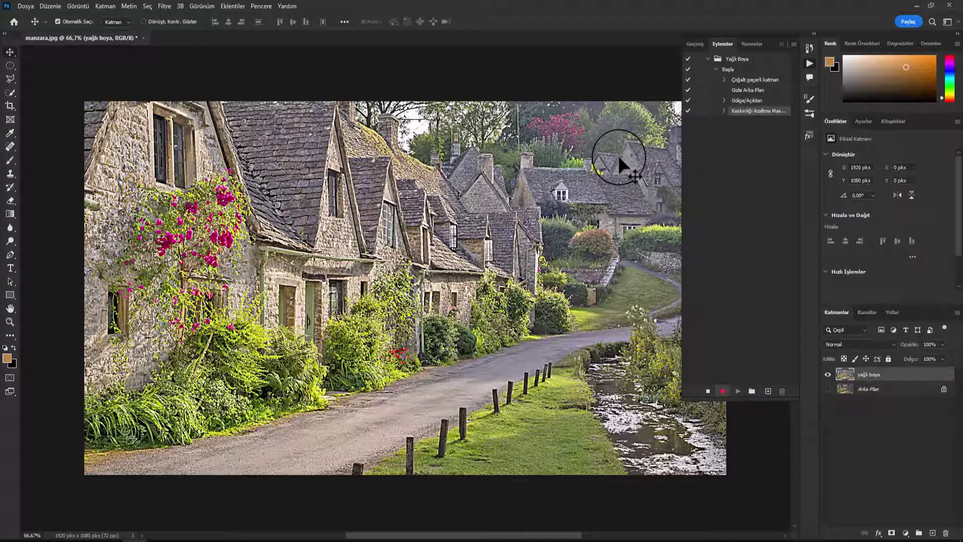
# Apply Reduce Noise (Paraziti Azalt) with strength 10, preserve details 0%, reduce color noise 100% and sharpen details 0%.
pyautogui.click(164, 6)
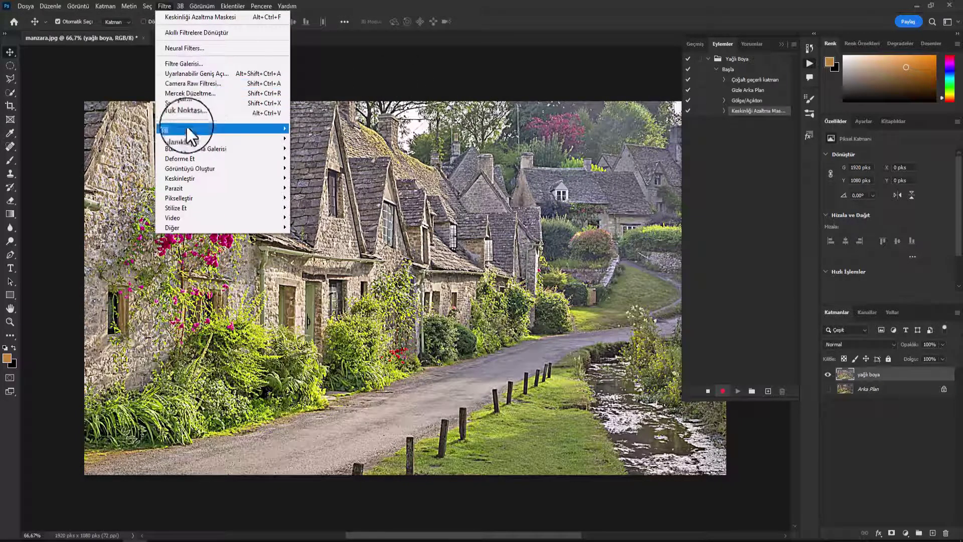
pyautogui.moveTo(197, 188)
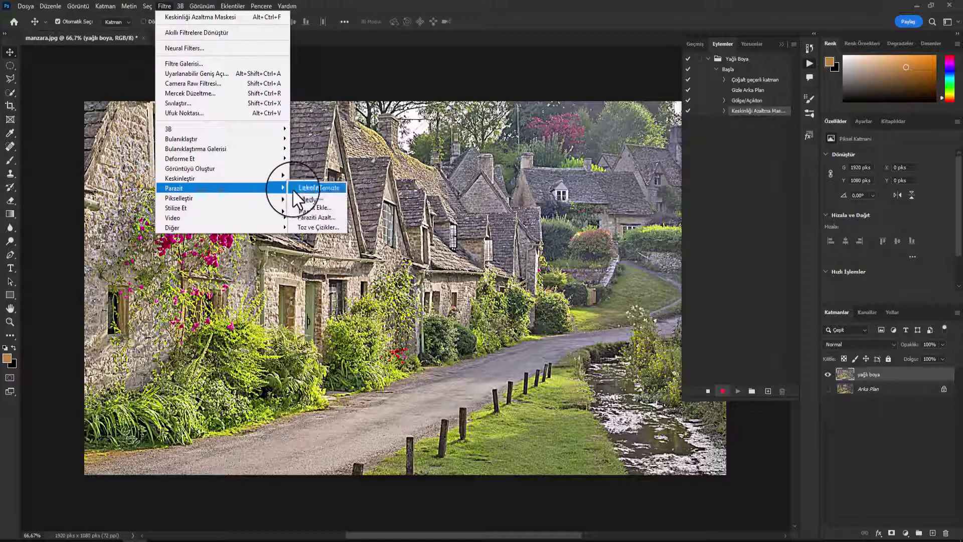
pyautogui.click(336, 218)
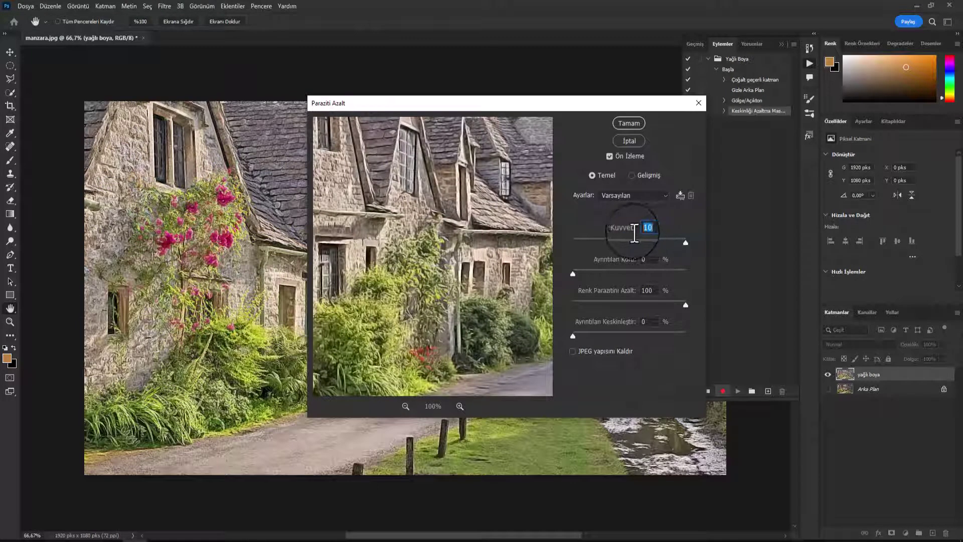
pyautogui.click(652, 290)
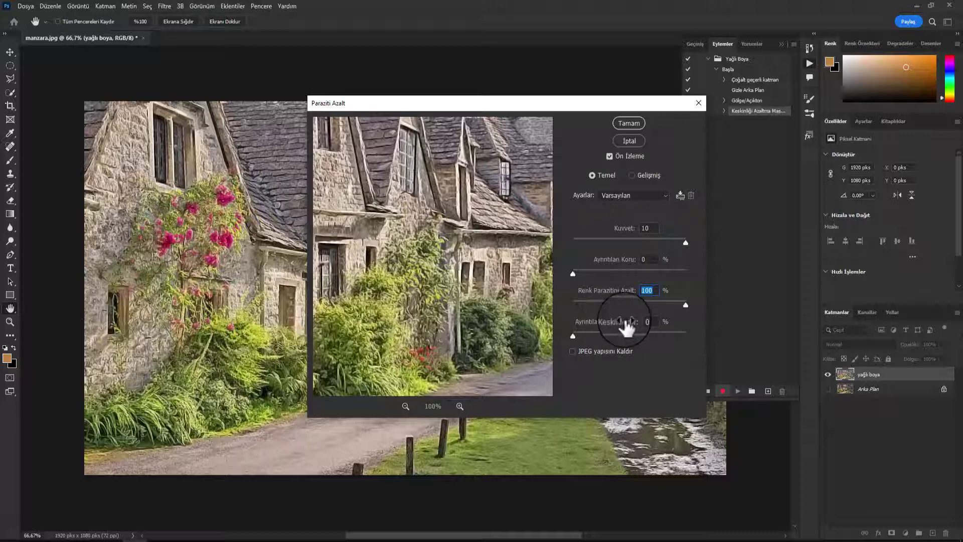
pyautogui.click(627, 123)
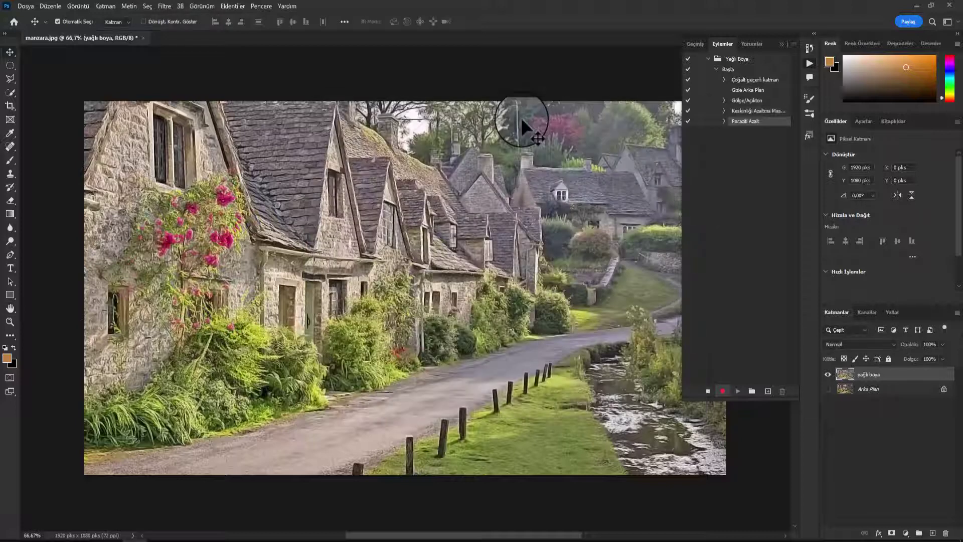
# Apply Surface Blur (Yüzey Bulanıklaştırma) to the yağlı boya layer with a 15-pixel radius and a threshold of 10 levels.
pyautogui.click(164, 5)
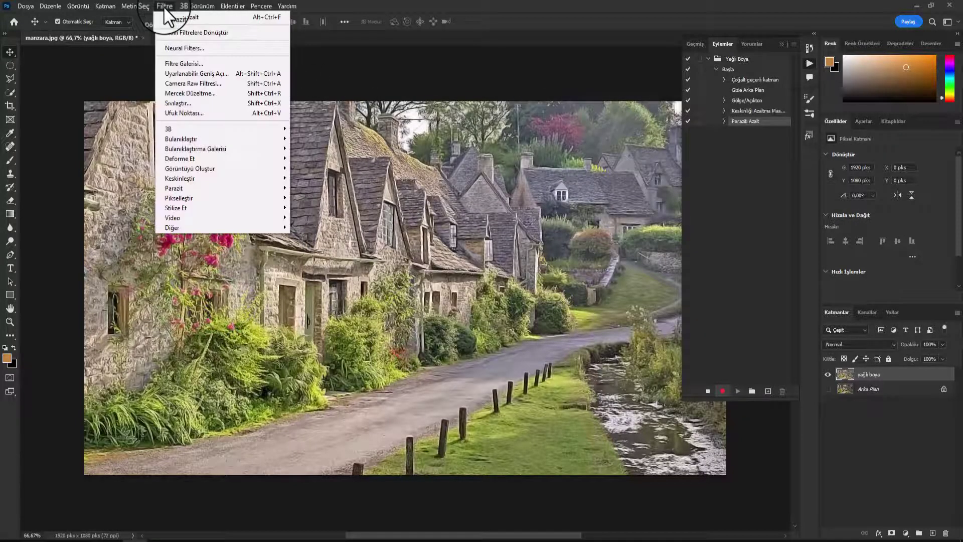
pyautogui.moveTo(197, 139)
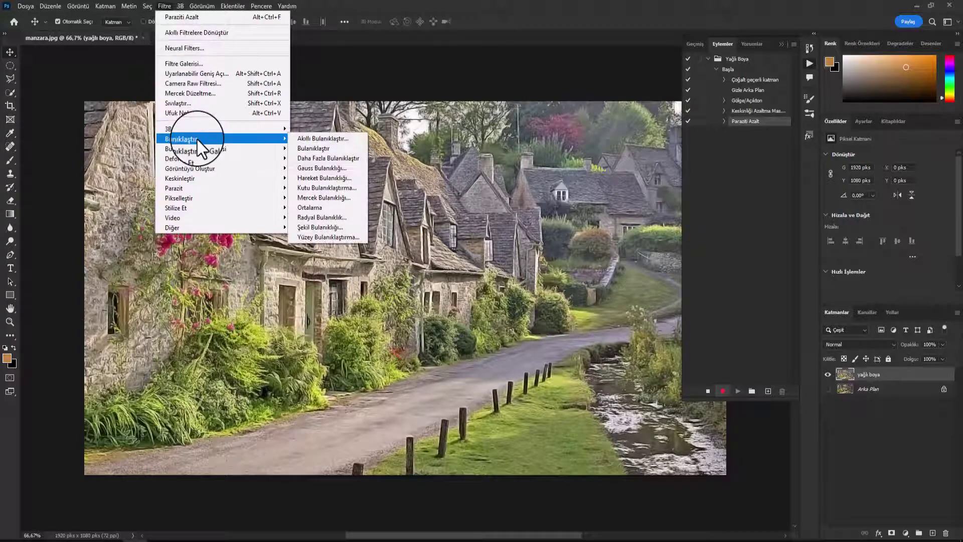
pyautogui.click(338, 237)
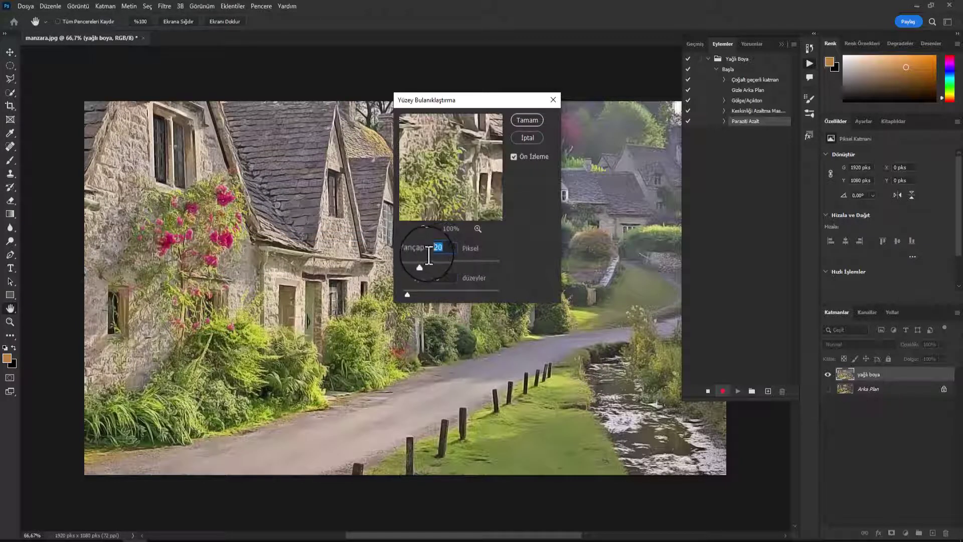
pyautogui.write('15')
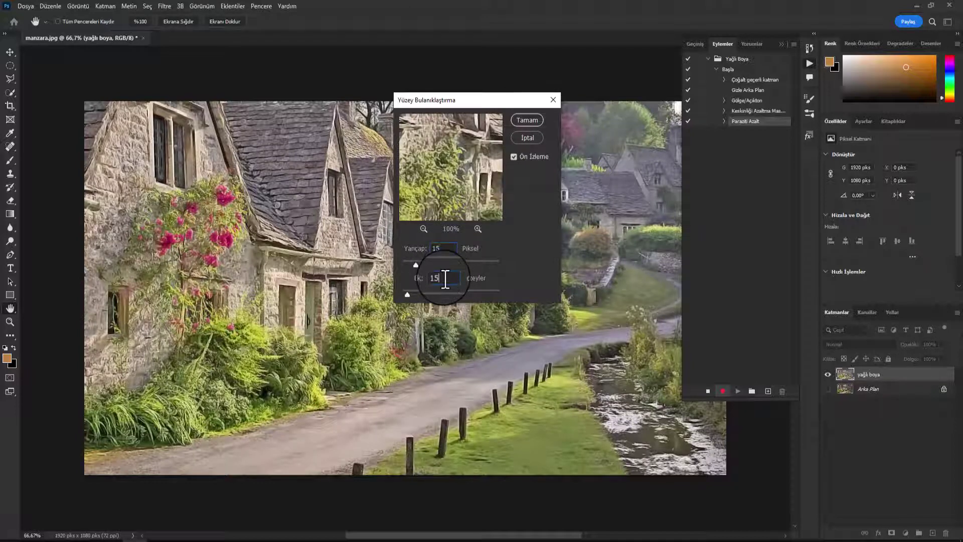
pyautogui.press('Tab')
pyautogui.write('1')
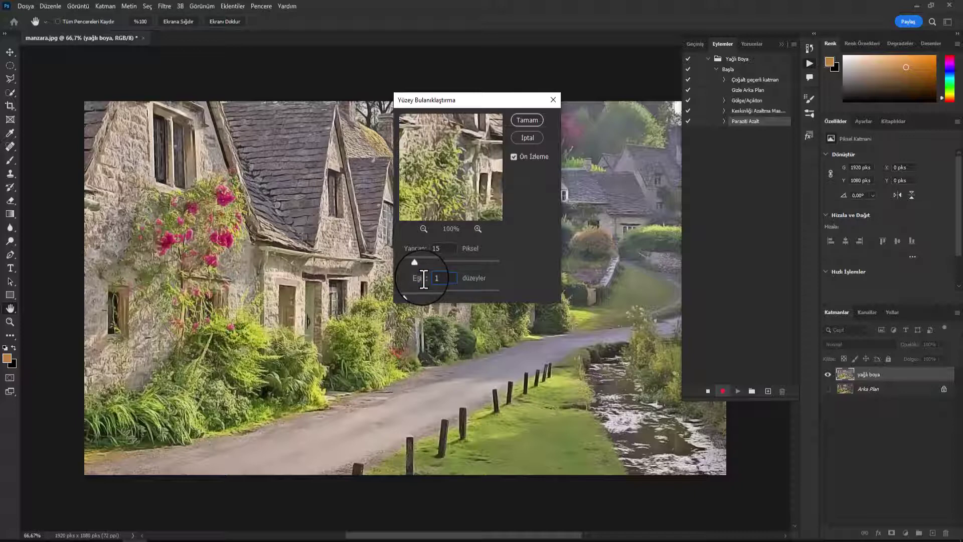
pyautogui.write('0')
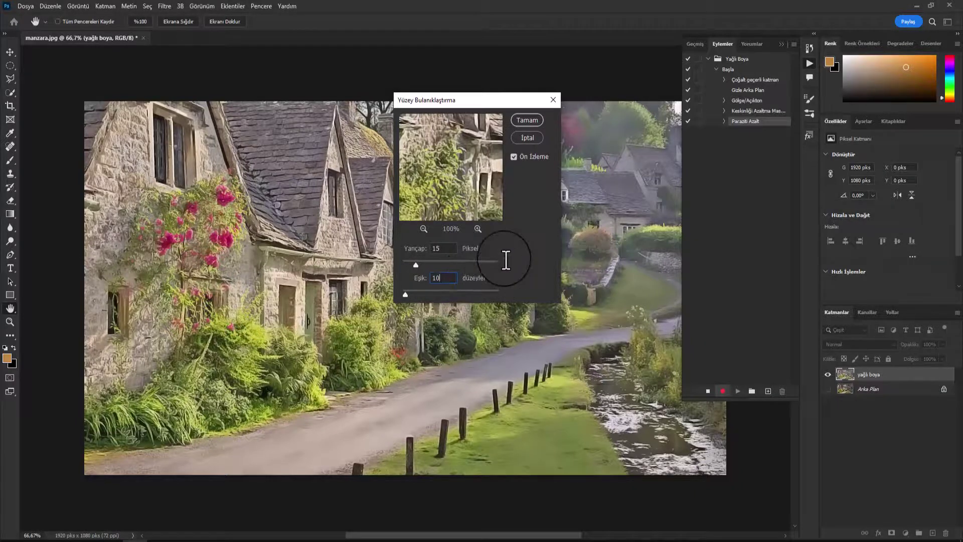
pyautogui.click(527, 120)
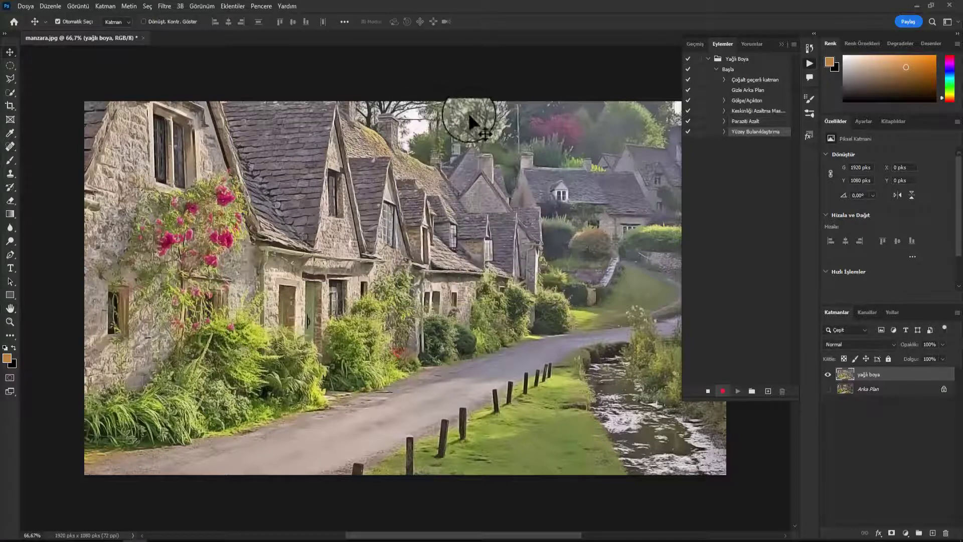
# Apply Smart Sharpen (Akıllı Keskinleştirme) to the yağlı boya layer with amount 150%, radius 1.5 px and noise reduction 0%.
pyautogui.click(165, 6)
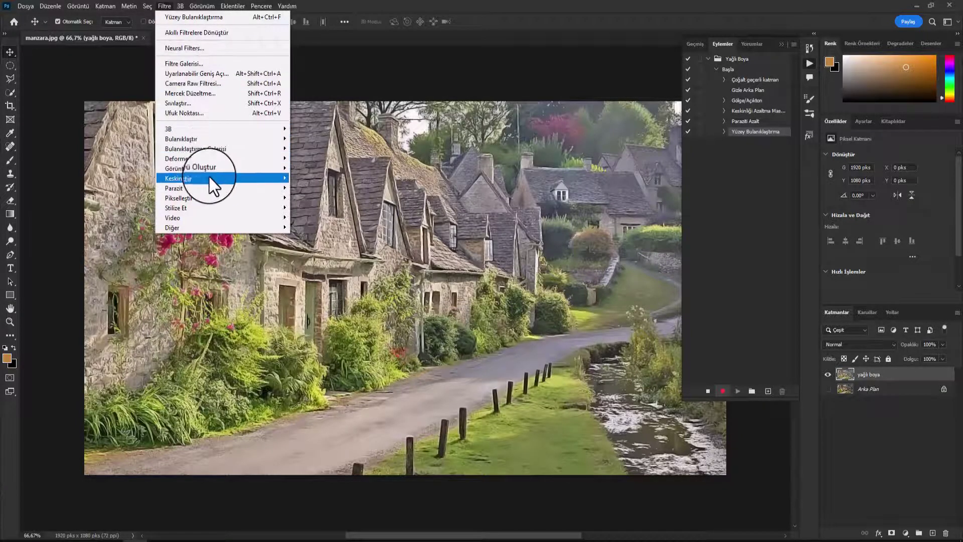
pyautogui.moveTo(210, 178)
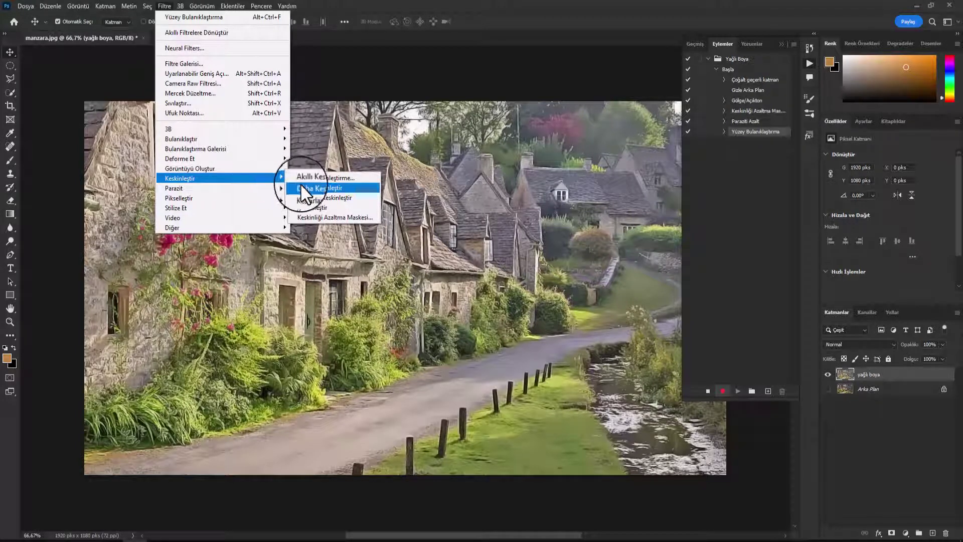
pyautogui.click(315, 178)
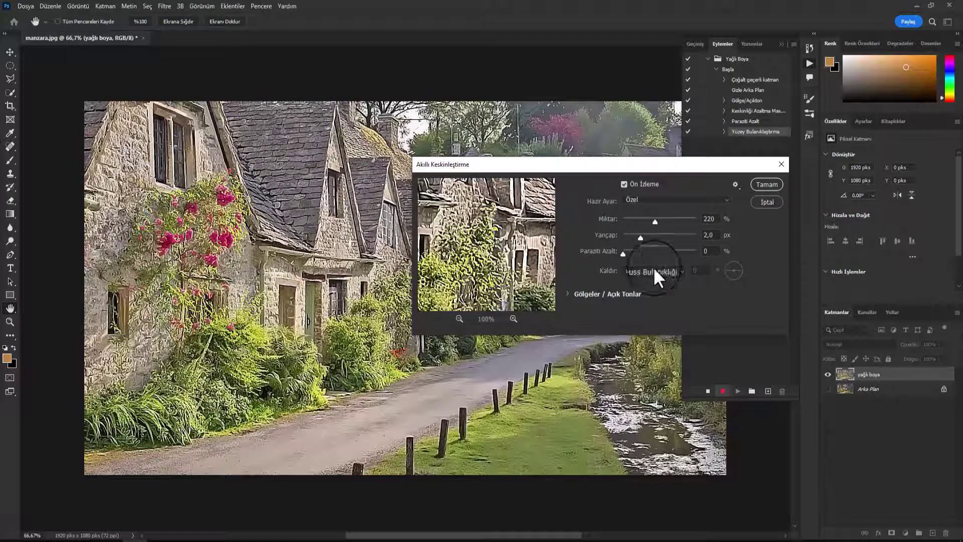
pyautogui.doubleClick(711, 216)
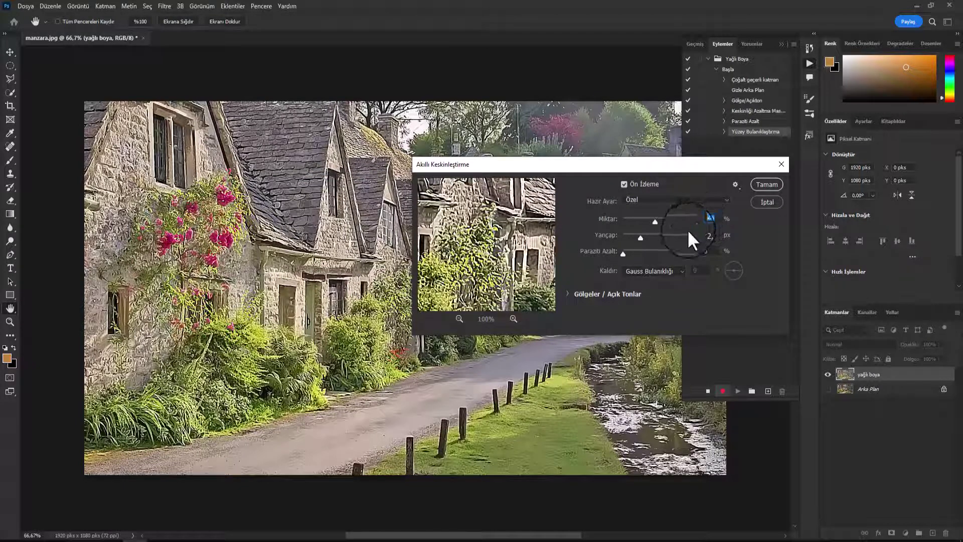
pyautogui.write('150')
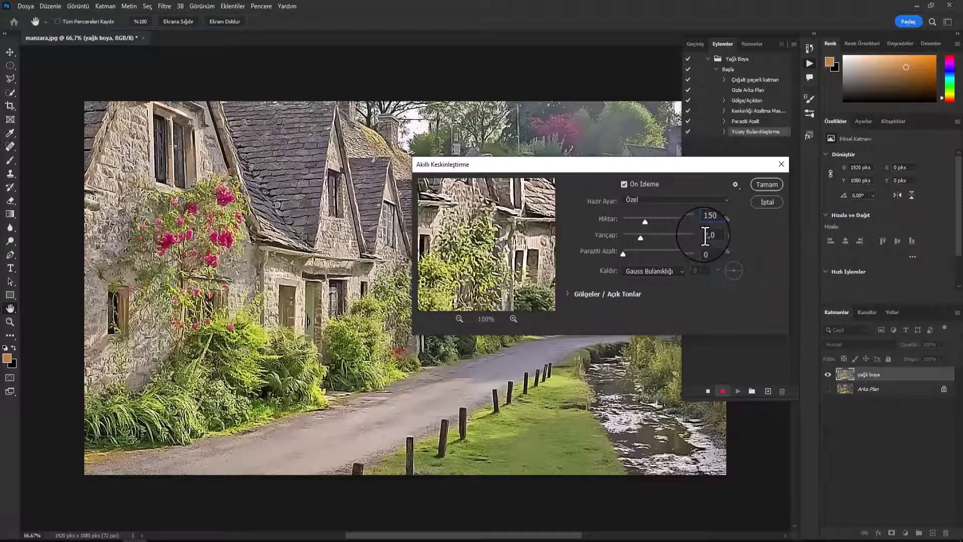
pyautogui.click(700, 240)
pyautogui.write('1,')
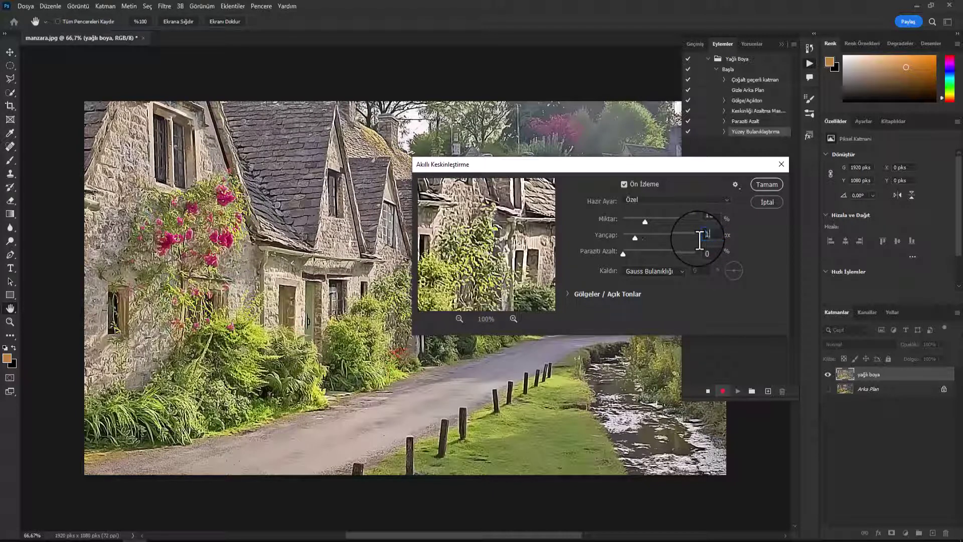
pyautogui.write('5')
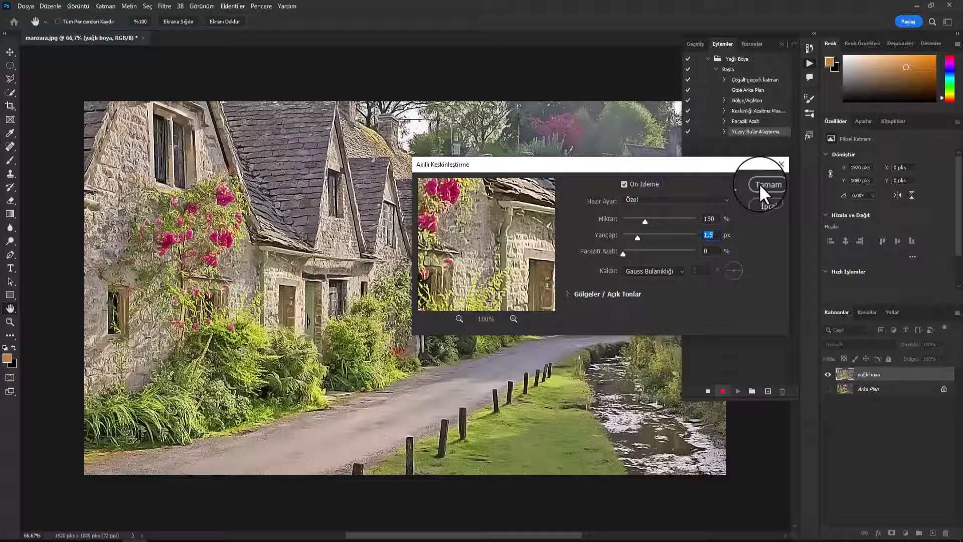
pyautogui.click(759, 184)
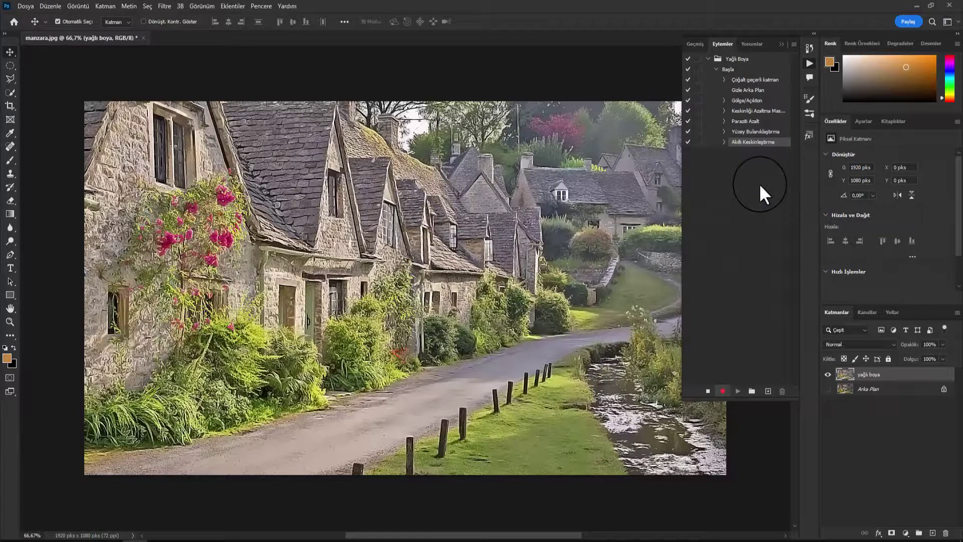
# Apply the Diffuse (Dağıt) stylize filter to the yağlı boya layer in anisotropic (Eşyönsüz) mode.
pyautogui.click(167, 6)
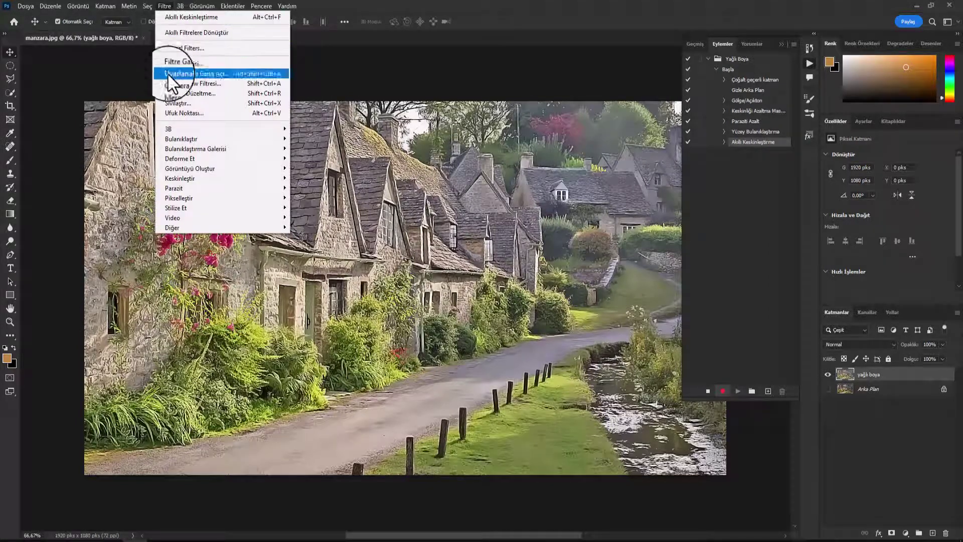
pyautogui.moveTo(191, 205)
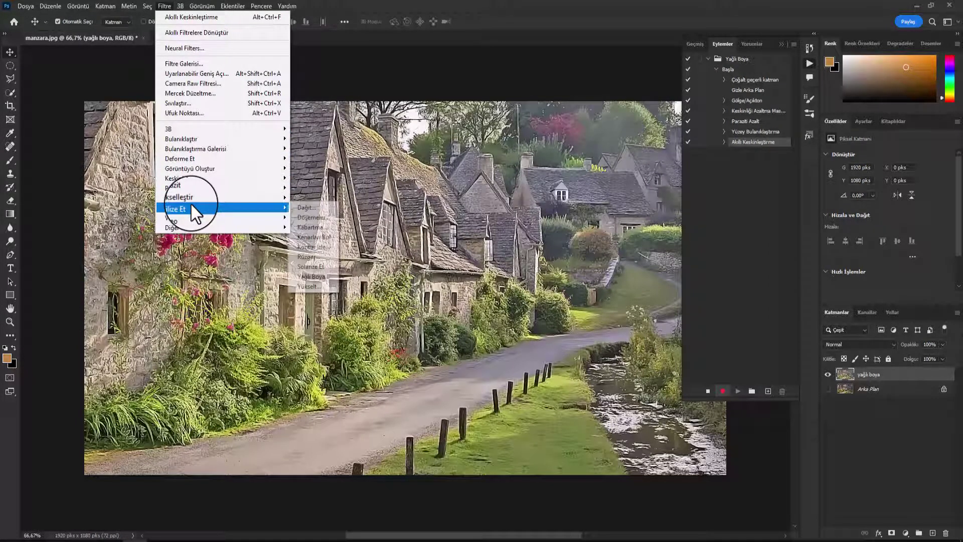
pyautogui.click(306, 208)
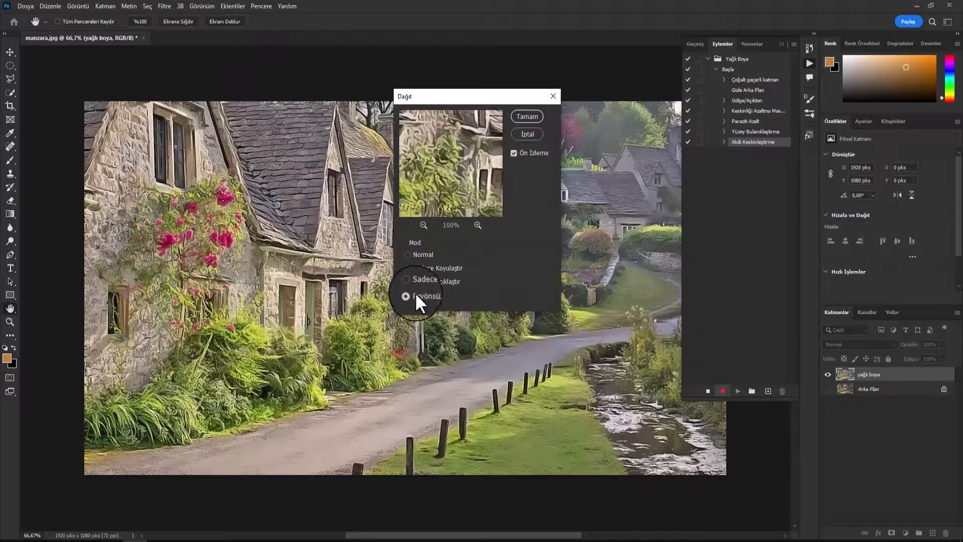
pyautogui.click(526, 116)
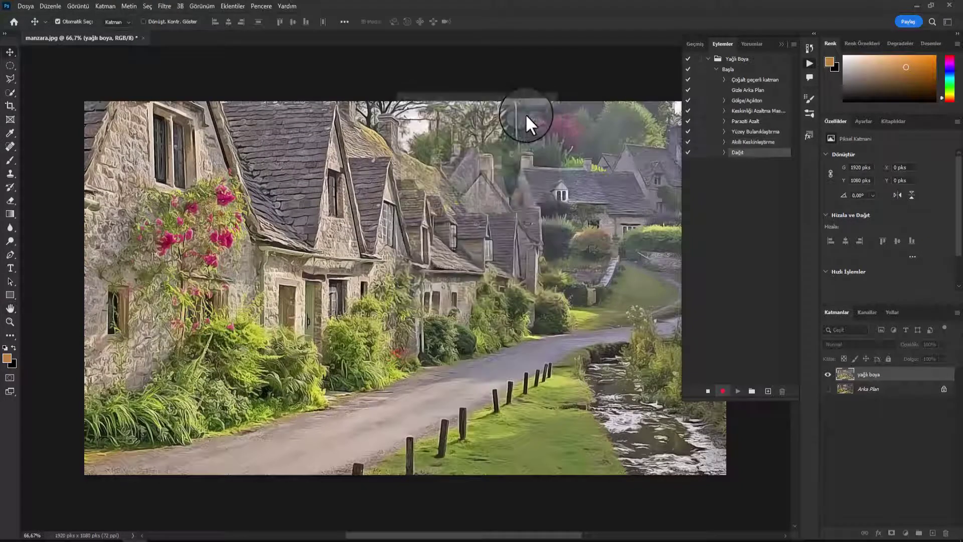
# Rotate the upright yağlı boya layer 90° clockwise and reapply the Diffuse (Dağıt) filter to it.
pyautogui.press('v')
pyautogui.click(50, 6)
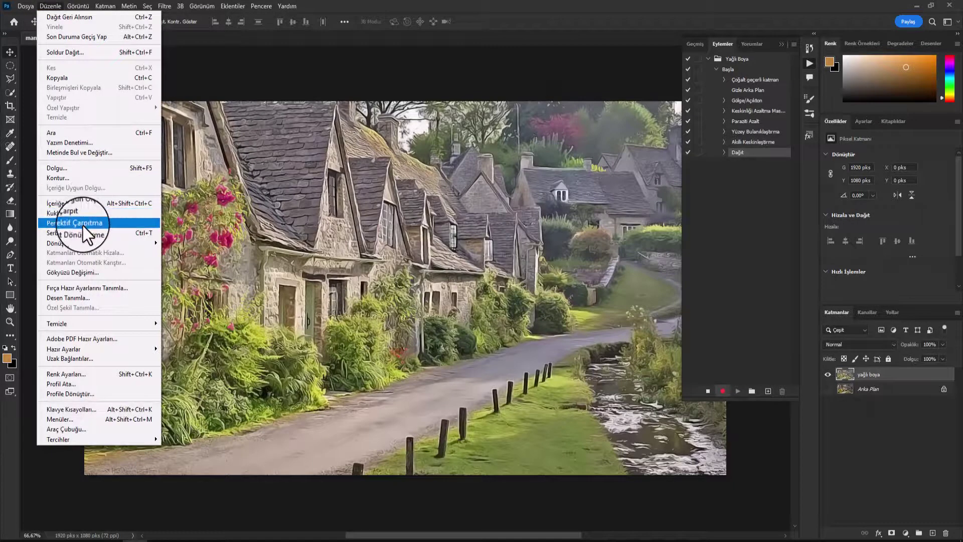
pyautogui.moveTo(82, 244)
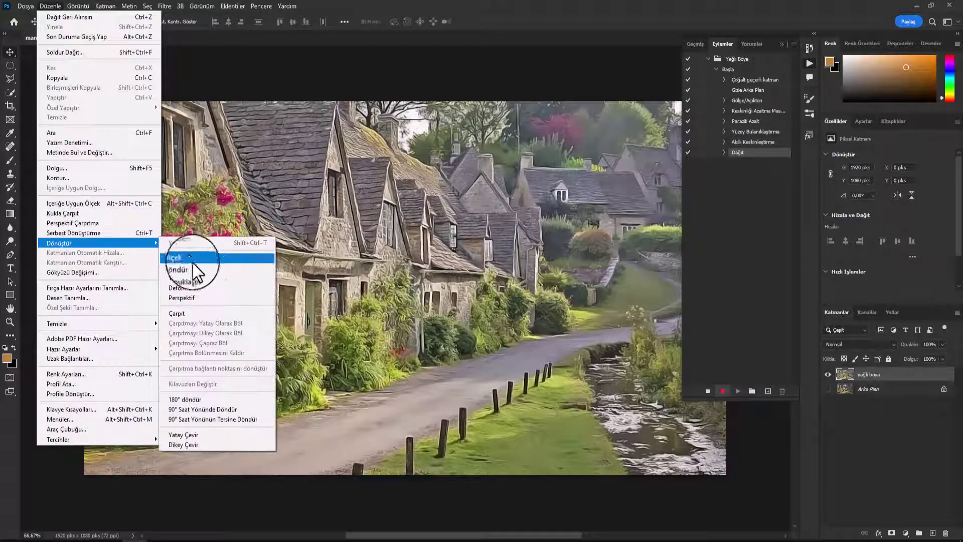
pyautogui.click(209, 410)
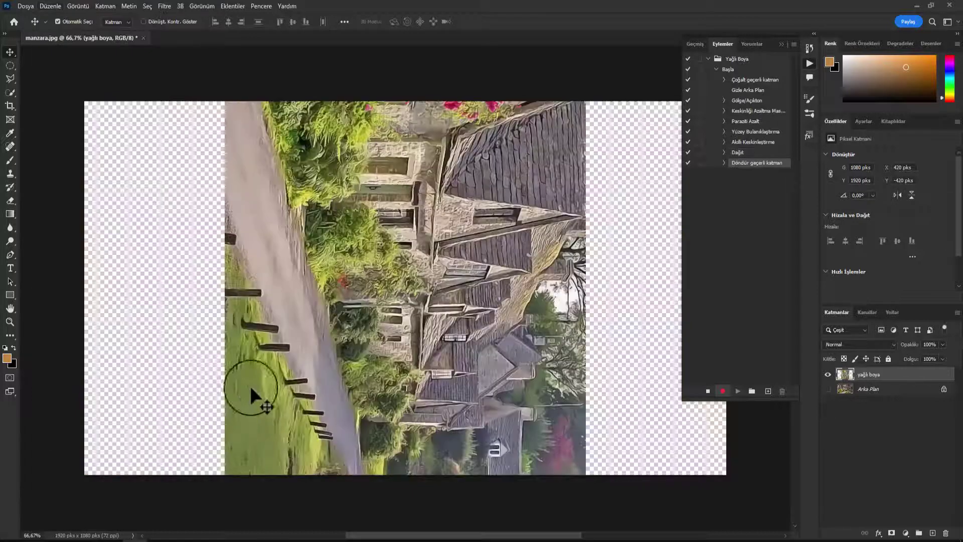
pyautogui.click(164, 7)
pyautogui.click(169, 16)
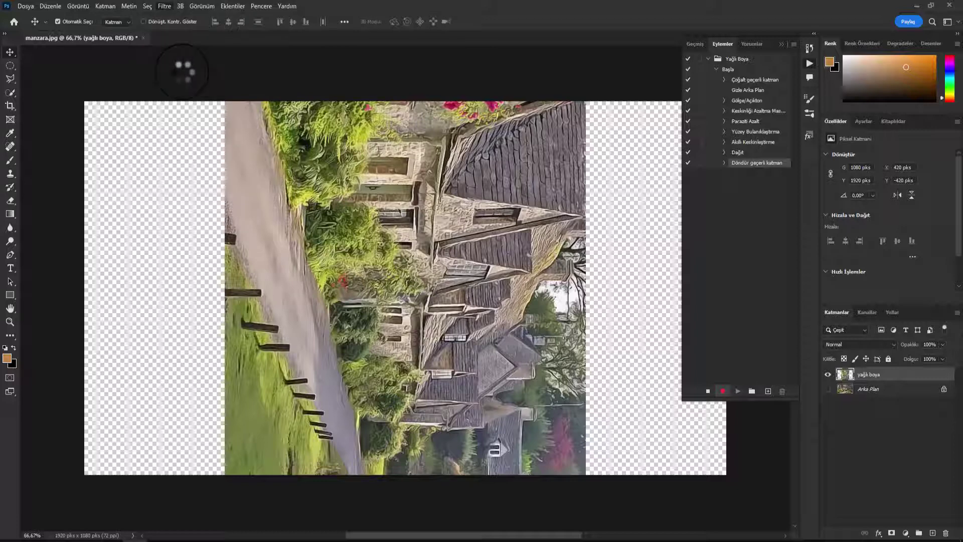
# Rotate the yağlı boya layer another 90° clockwise so it is upside down, and repeat the Diffuse filter.
pyautogui.click(52, 4)
pyautogui.click(115, 245)
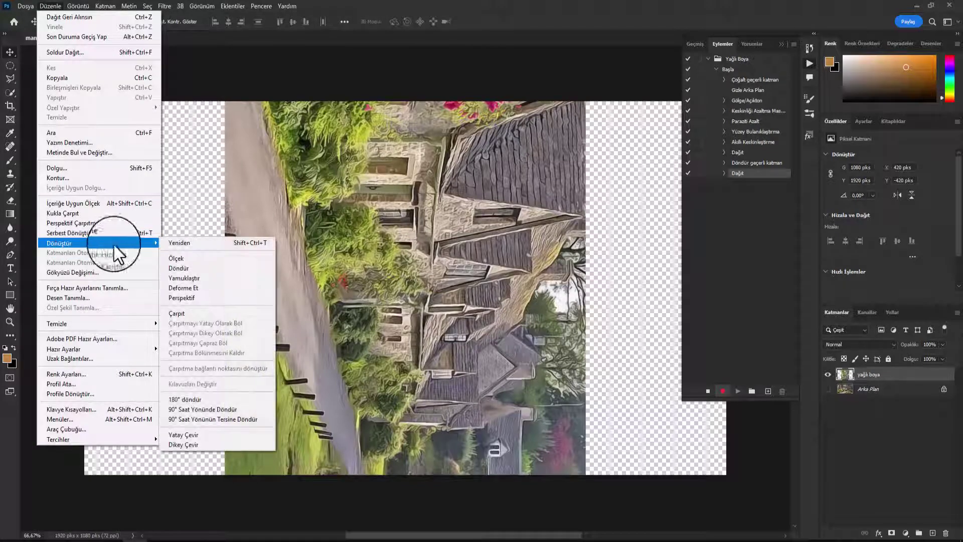
pyautogui.click(230, 408)
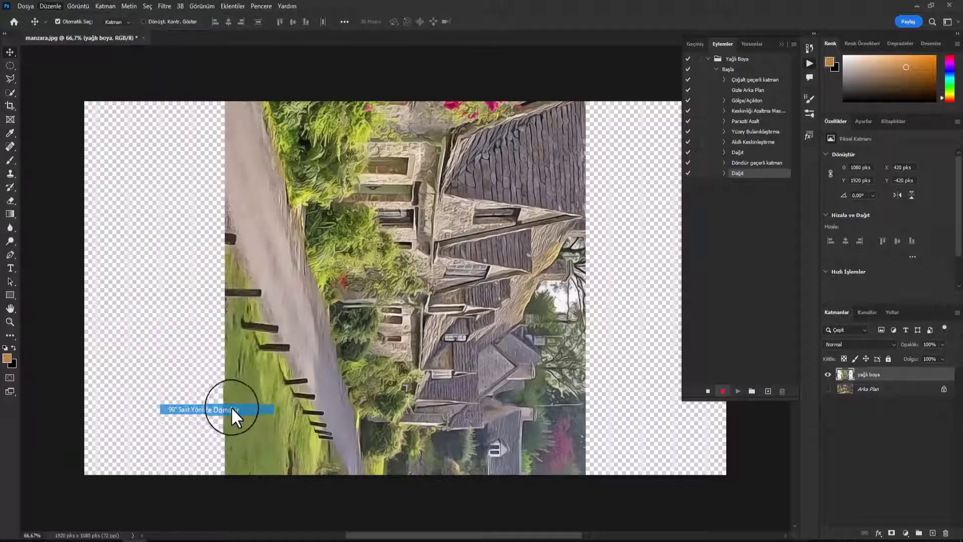
pyautogui.click(160, 6)
pyautogui.click(170, 17)
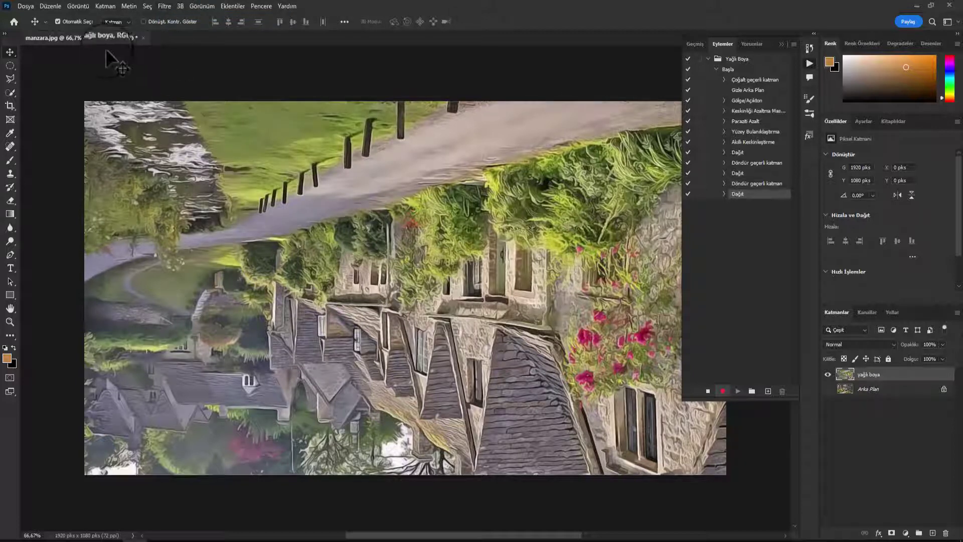
# Rotate the upside-down yağlı boya layer a third 90° clockwise and run the Diffuse filter again.
pyautogui.click(50, 6)
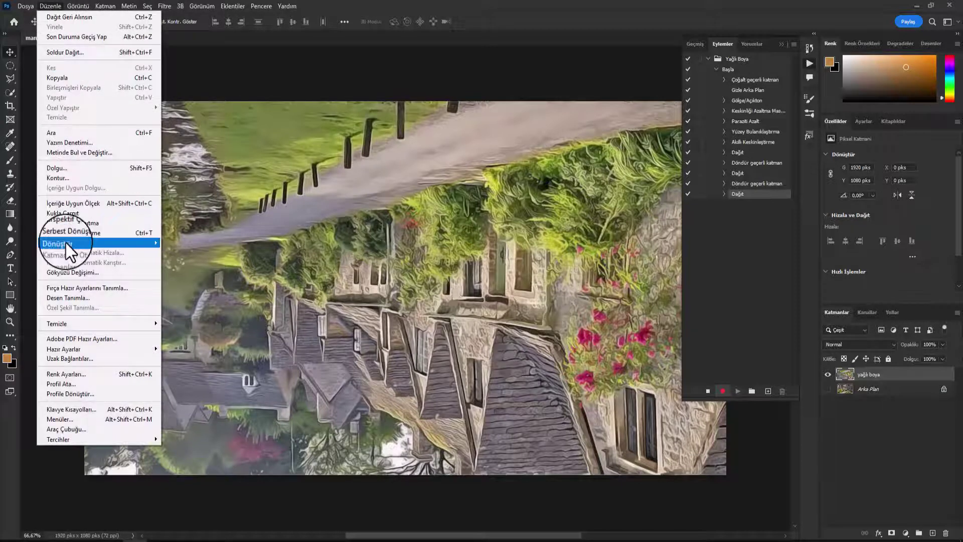
pyautogui.moveTo(109, 244)
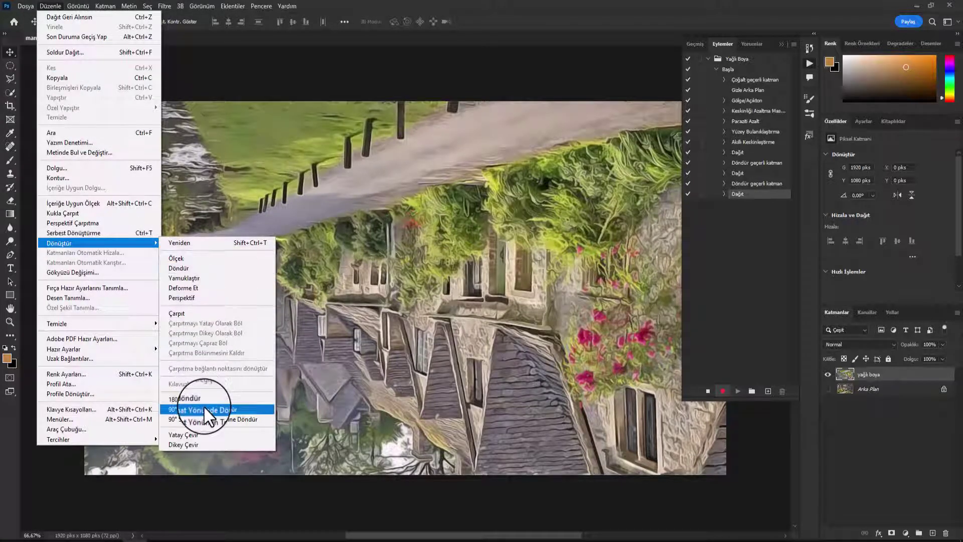
pyautogui.click(203, 407)
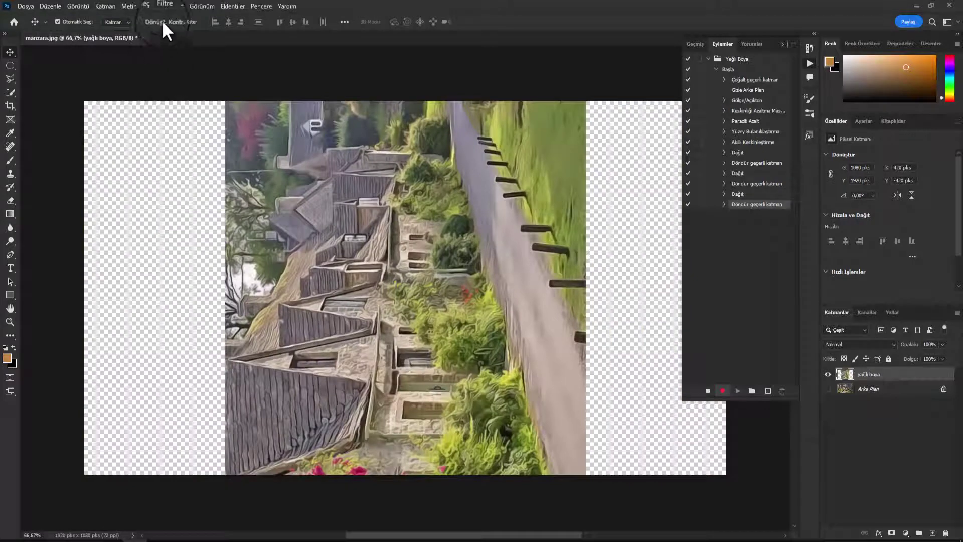
pyautogui.click(164, 5)
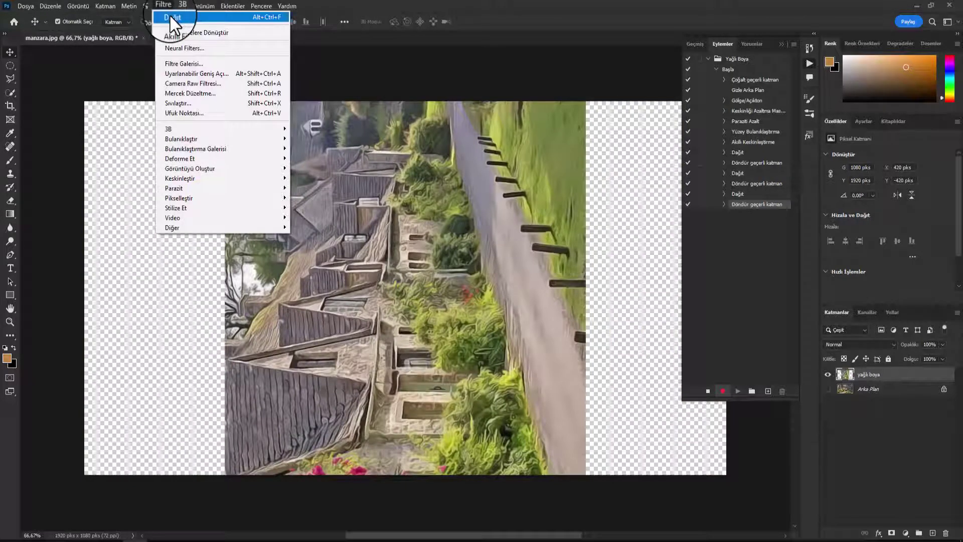
pyautogui.click(170, 16)
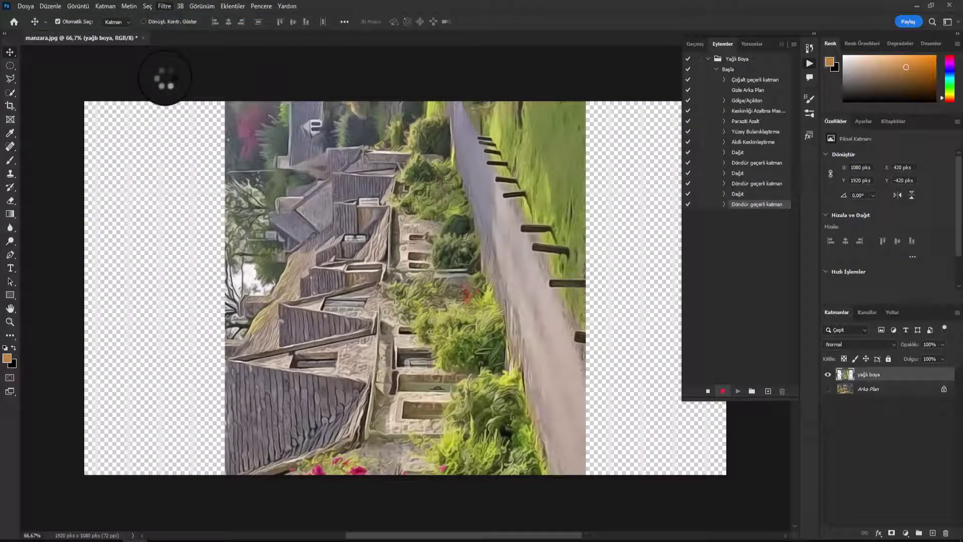
# Rotate the yağlı boya layer a fourth 90° clockwise, back to upright, and apply the Diffuse filter once more.
pyautogui.click(45, 6)
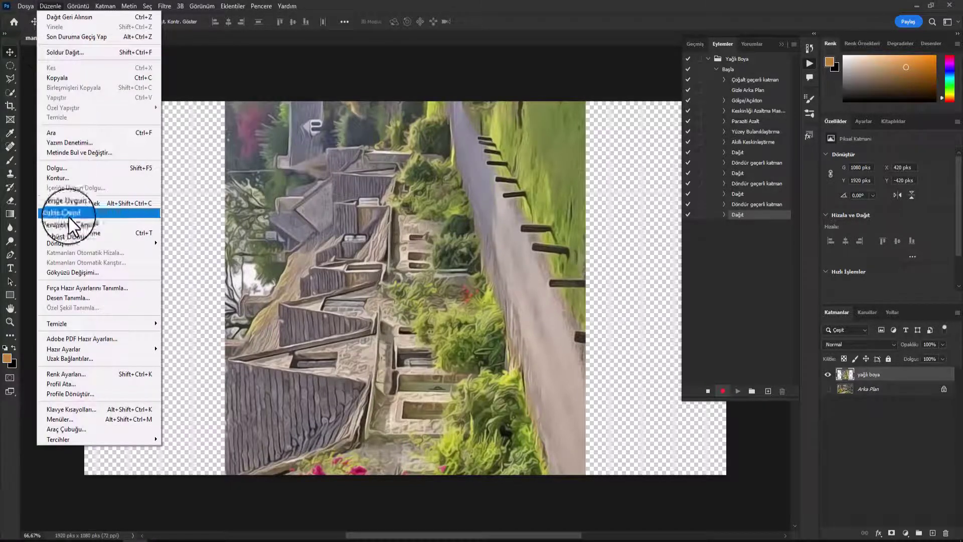
pyautogui.moveTo(71, 241)
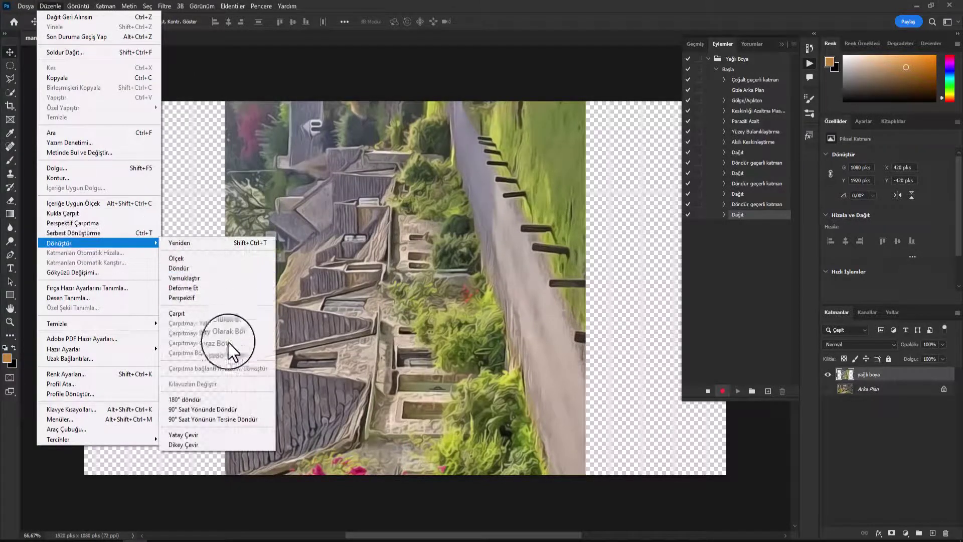
pyautogui.click(217, 408)
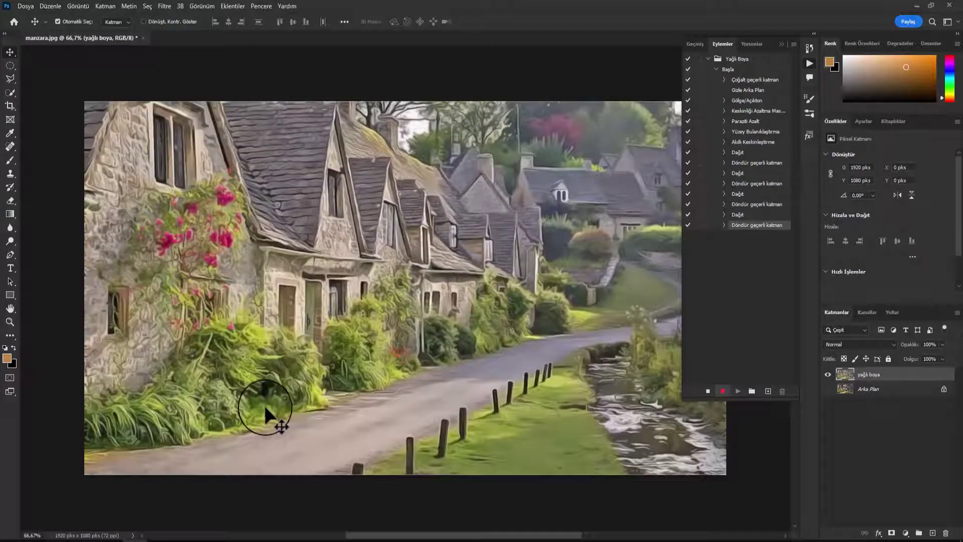
pyautogui.click(165, 7)
pyautogui.click(178, 18)
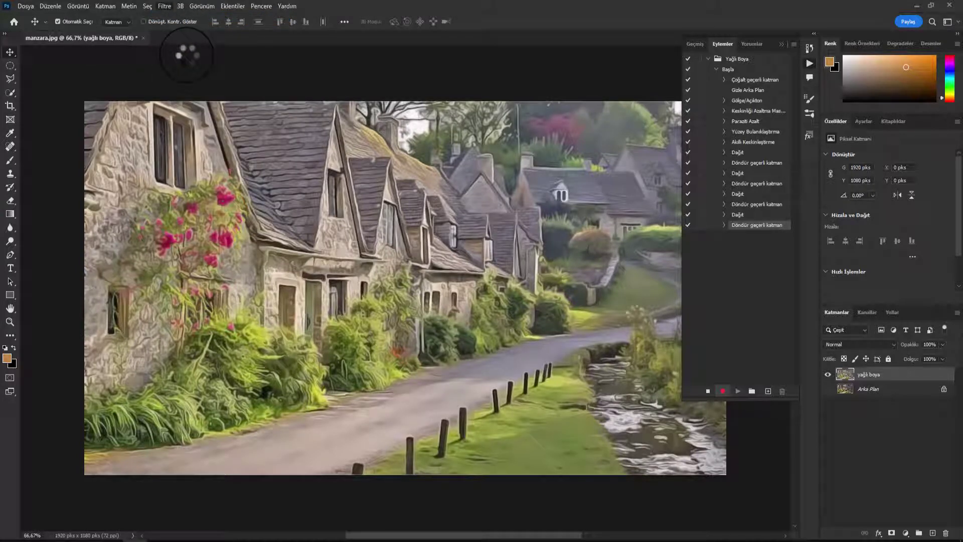
# Apply Sharpen More (Daha Keskinleştir) to the yağlı boya layer and stop recording the action.
pyautogui.click(164, 8)
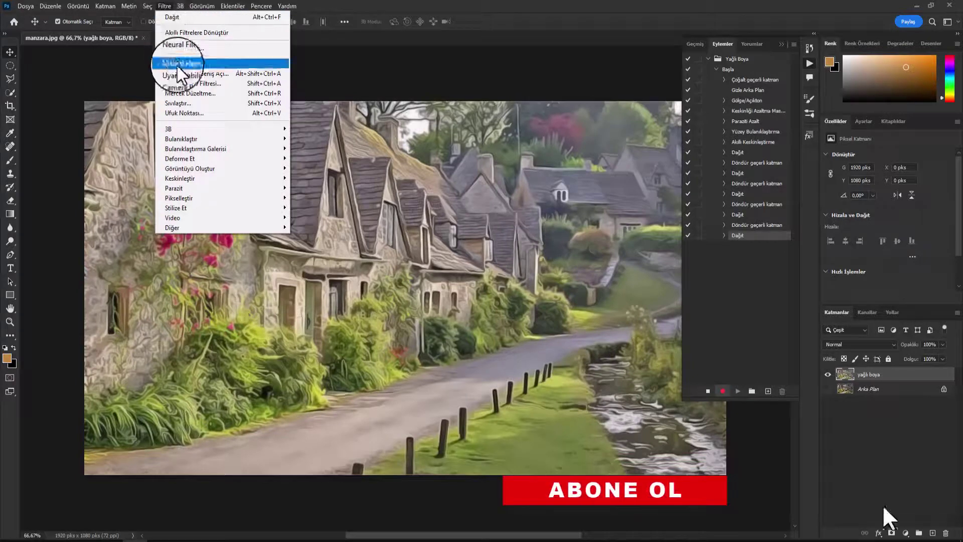
pyautogui.moveTo(193, 179)
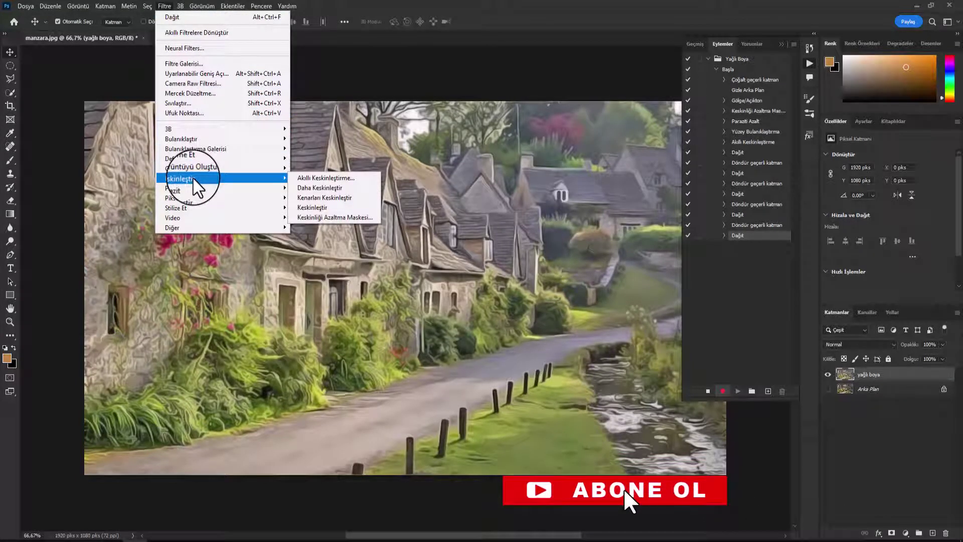
pyautogui.click(338, 188)
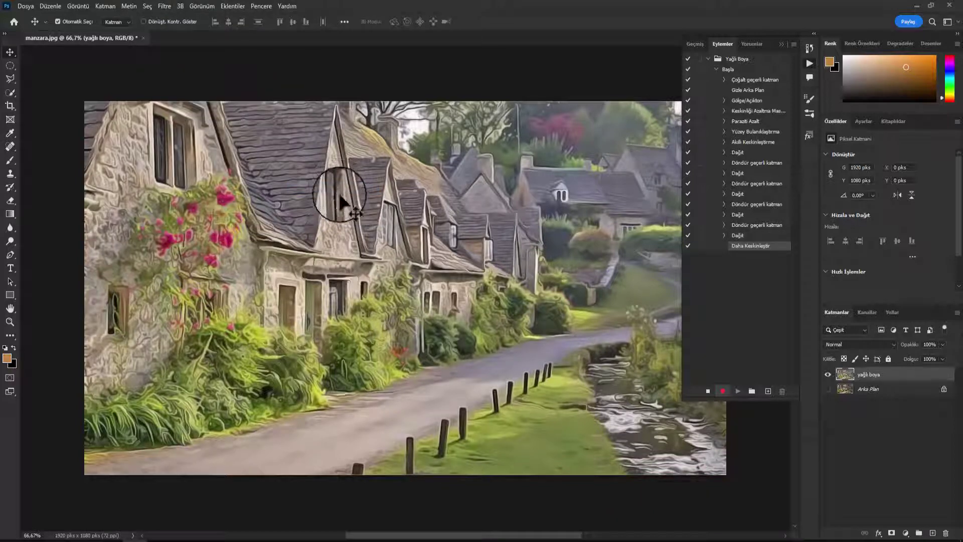
pyautogui.click(708, 391)
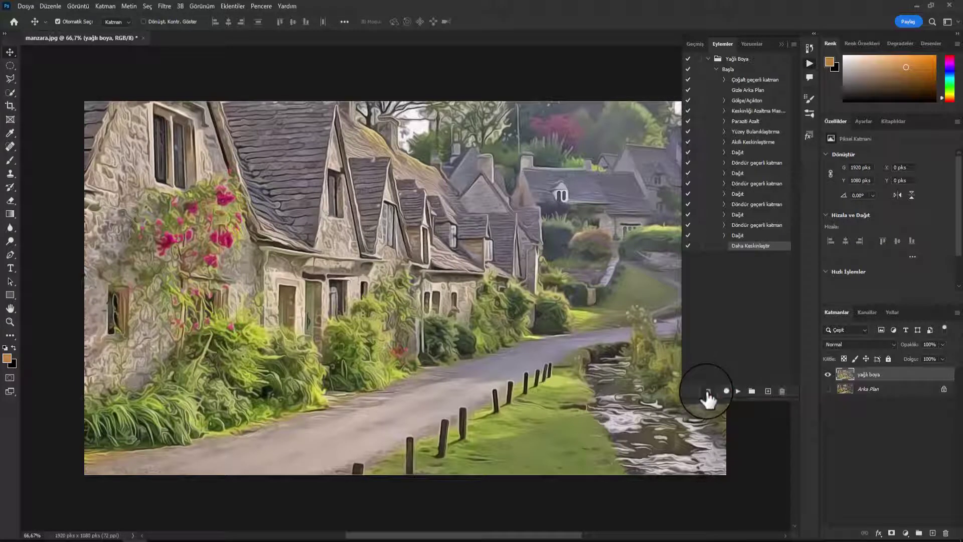
# Collapse the Yağlı Boya action set and delete the yağlı boya layer, leaving only the Arka Plan layer.
pyautogui.click(708, 59)
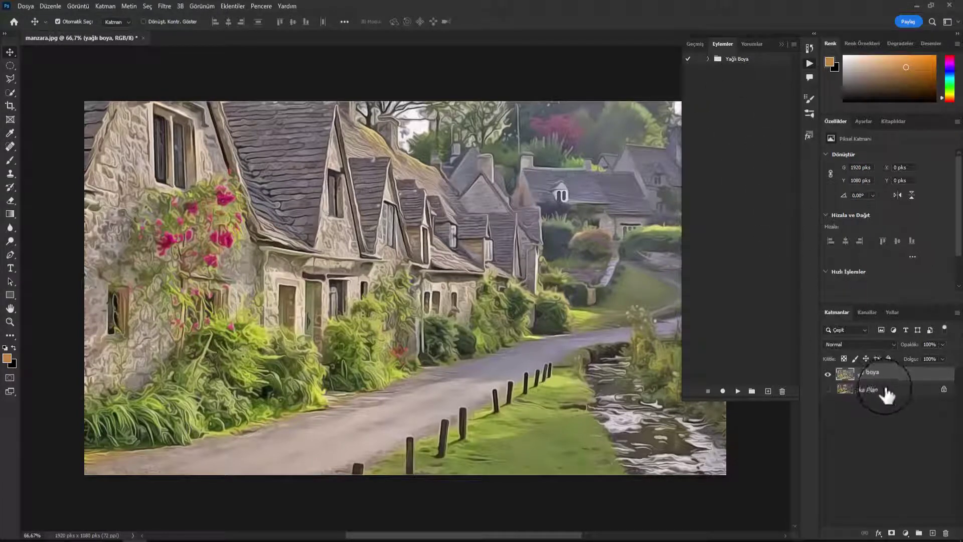
pyautogui.rightClick(909, 383)
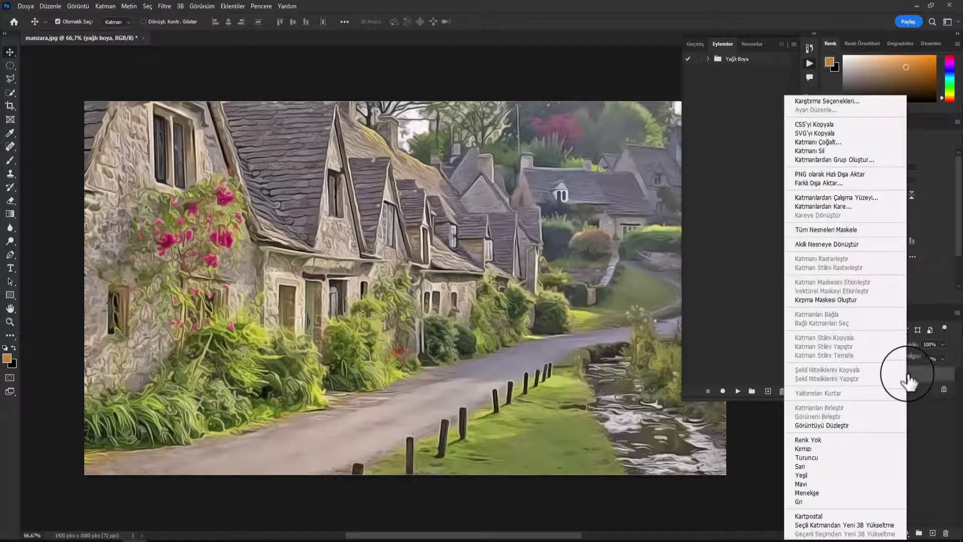
pyautogui.click(811, 151)
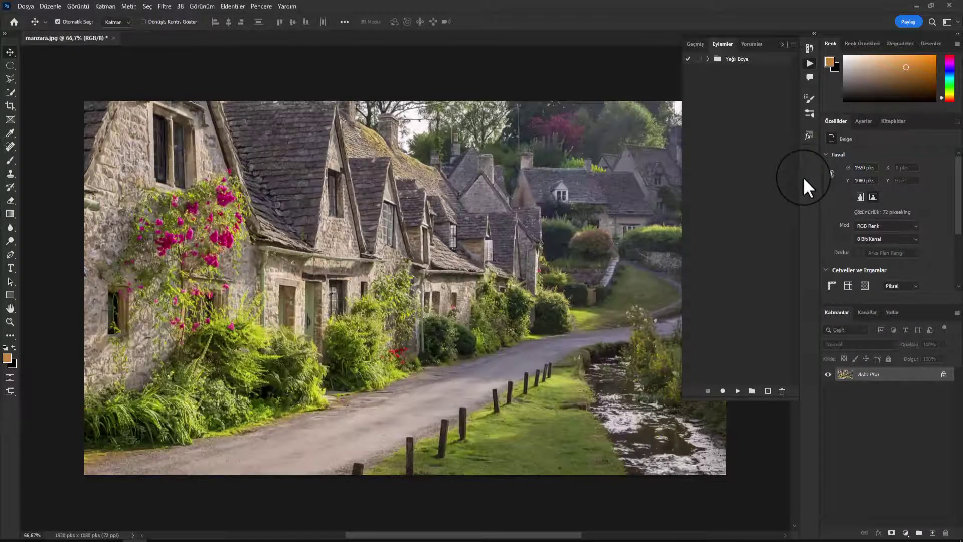
# Expand the Yağlı Boya action set and play its Başla action on the manzara.jpg photo.
pyautogui.click(708, 58)
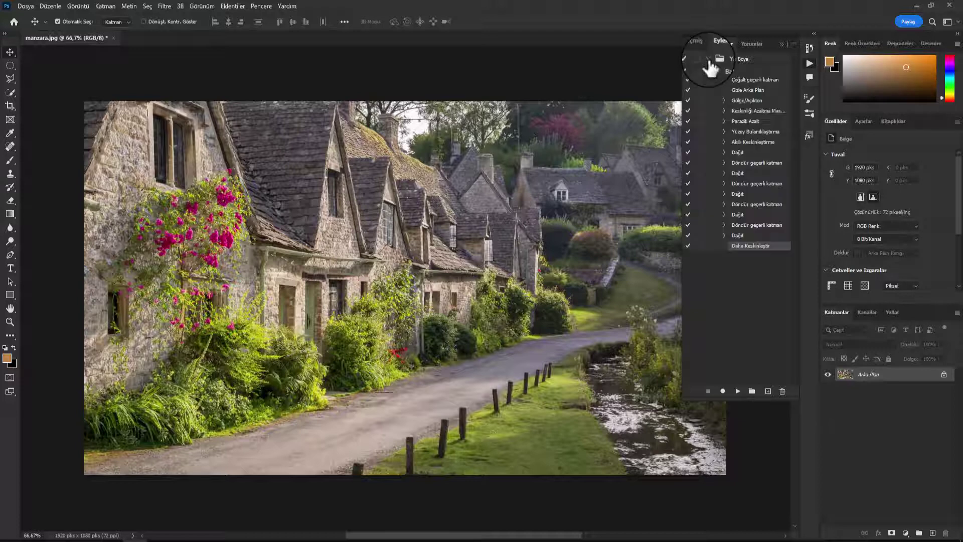
pyautogui.click(730, 70)
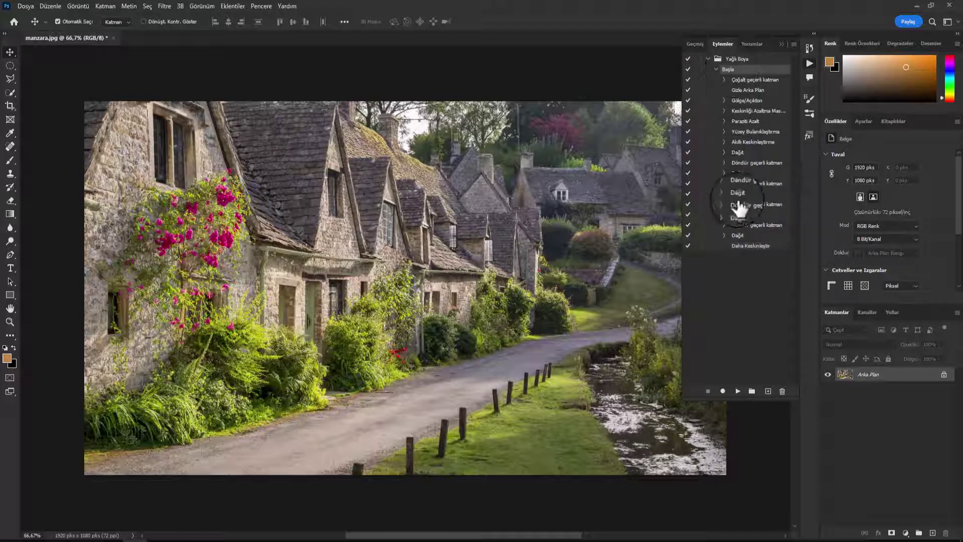
pyautogui.click(737, 390)
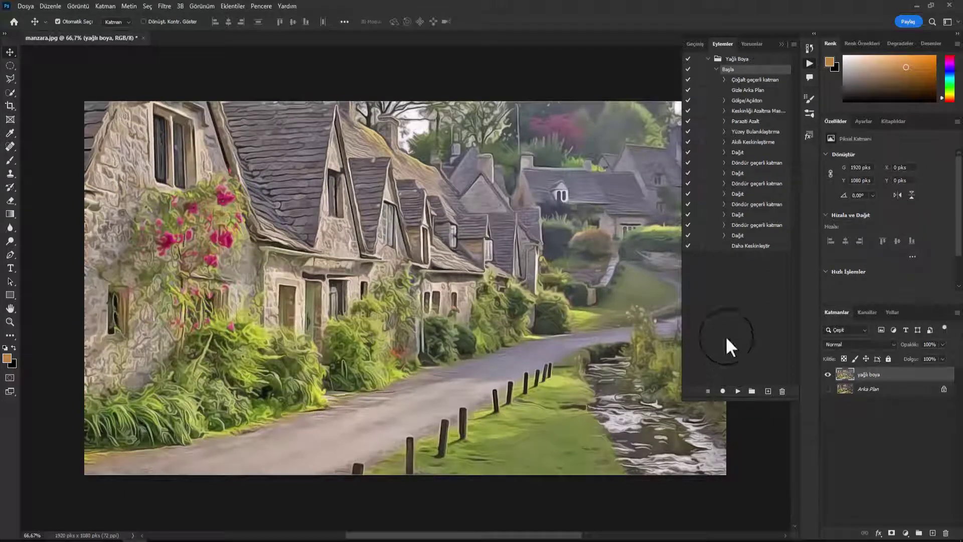
# Open the manzara-2 photo from the yağlı boya eylem folder and play the Başla action on it.
pyautogui.click(23, 6)
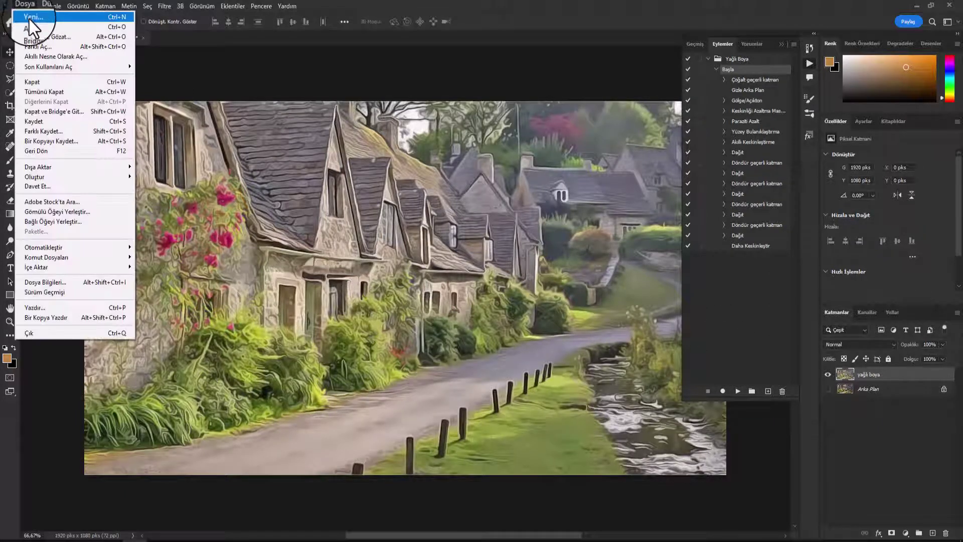
pyautogui.click(32, 27)
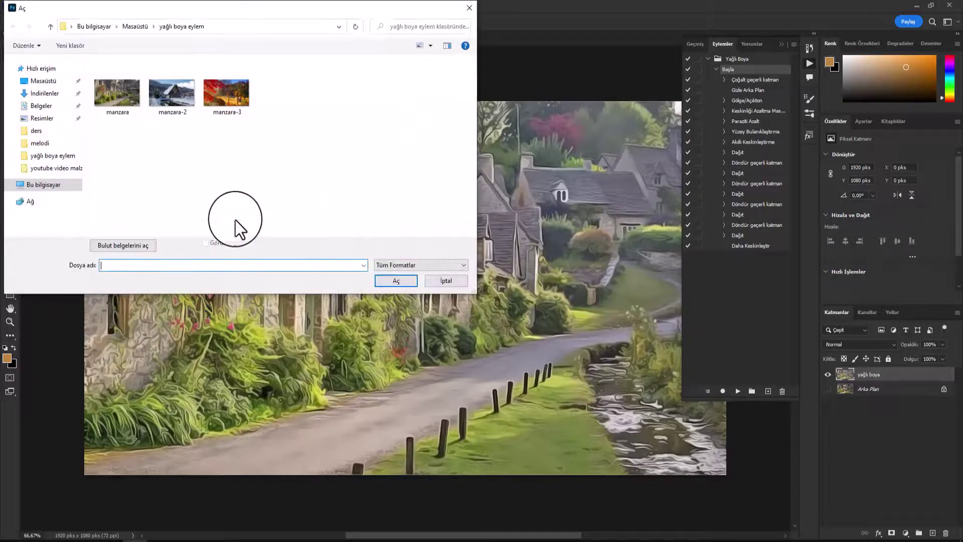
pyautogui.click(181, 103)
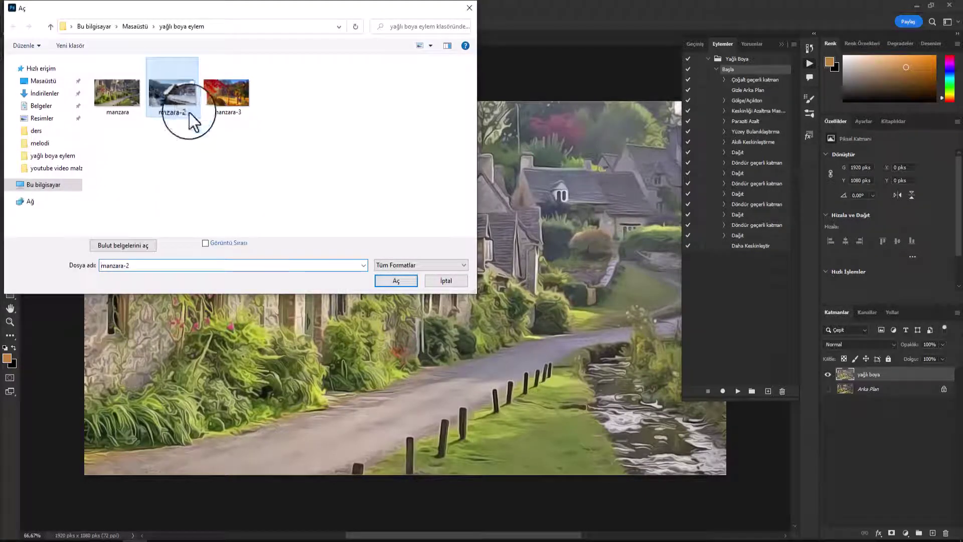
pyautogui.click(397, 280)
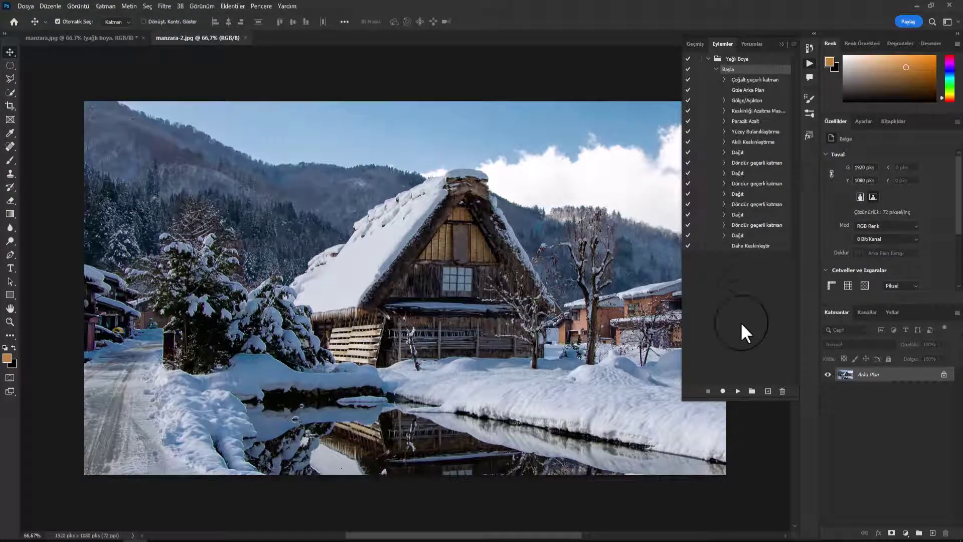
pyautogui.click(736, 391)
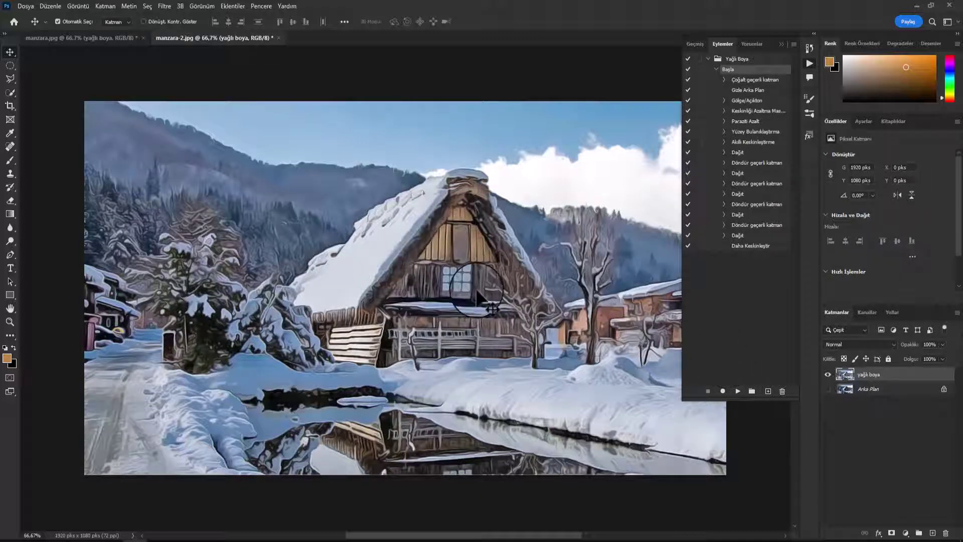
# Open the manzara-3 photo from the yağlı boya eylem folder and run the Başla action on it.
pyautogui.click(26, 7)
pyautogui.click(29, 26)
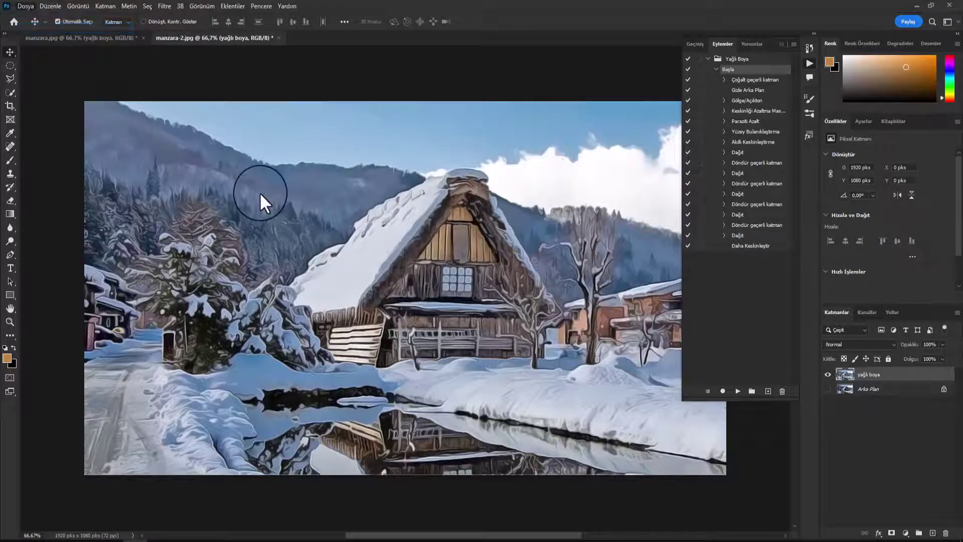
pyautogui.click(228, 89)
pyautogui.doubleClick(227, 89)
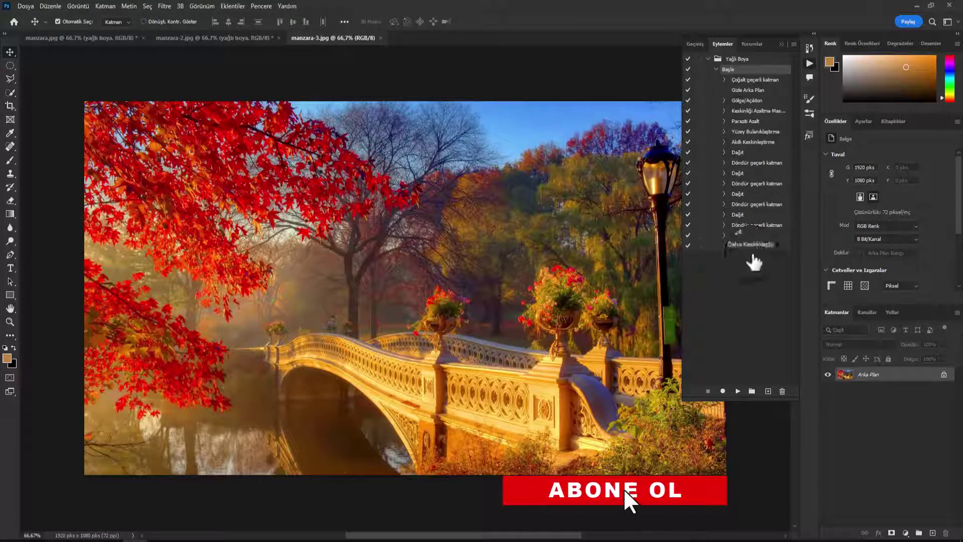
pyautogui.click(737, 391)
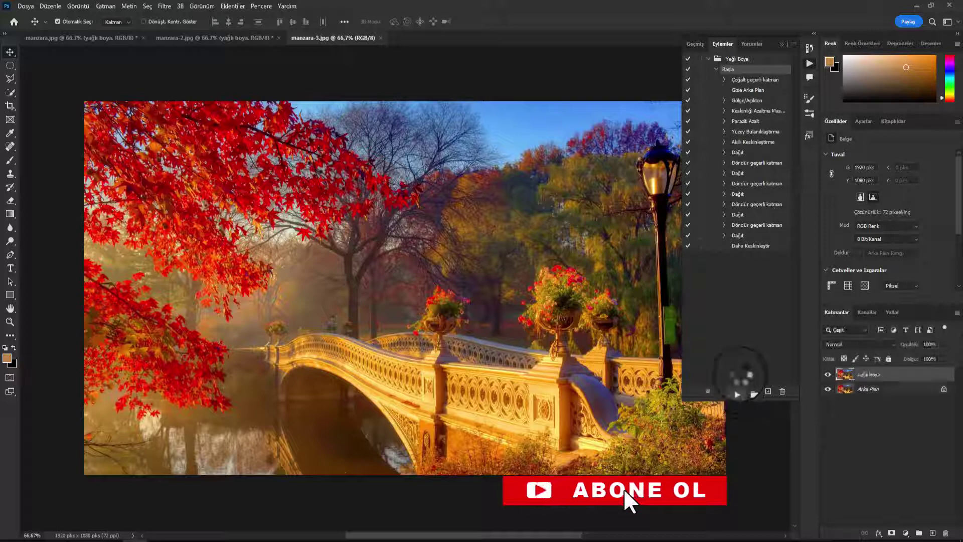